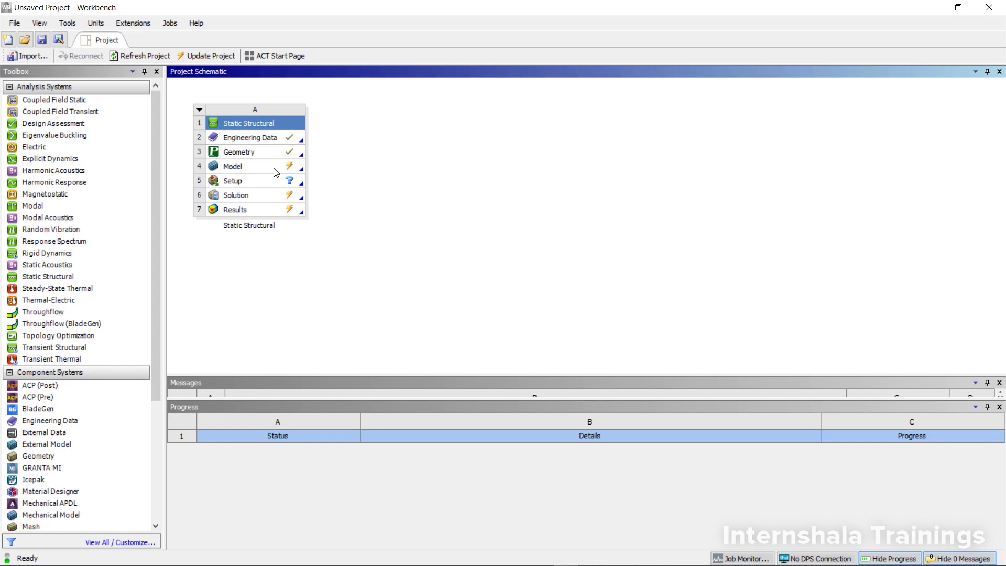
# - Open the Static Structural model in Mechanical and bring up the Mesh object's settings and meshing tools
pyautogui.doubleClick(275, 173)
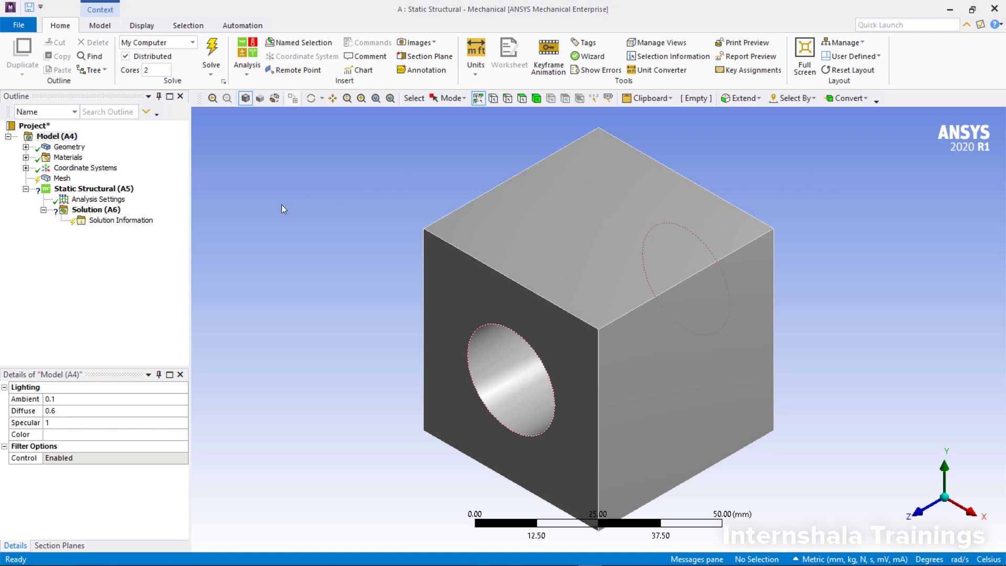
pyautogui.moveTo(451, 215); pyautogui.dragTo(474, 233, button='middle')
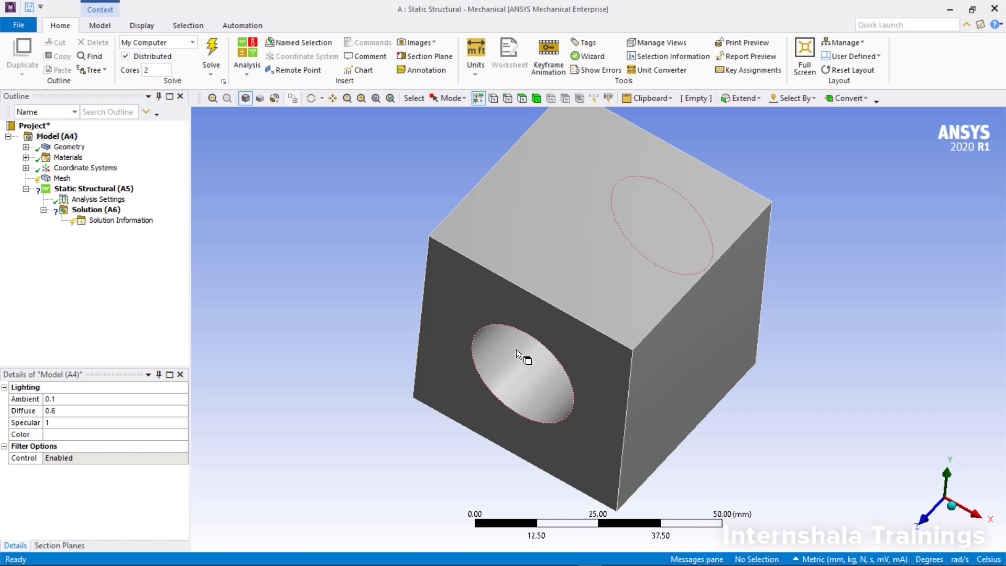
pyautogui.click(62, 178)
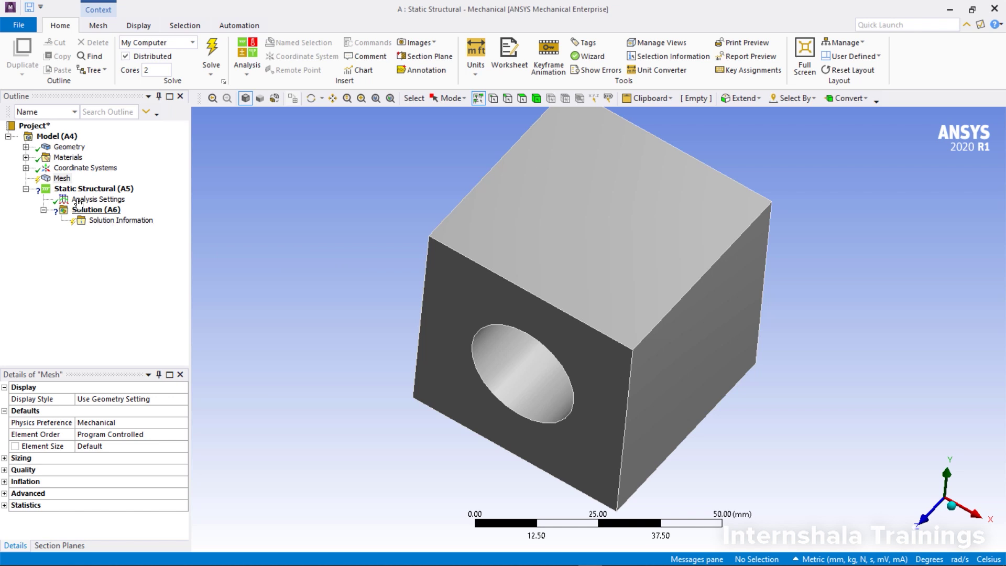
pyautogui.click(62, 179)
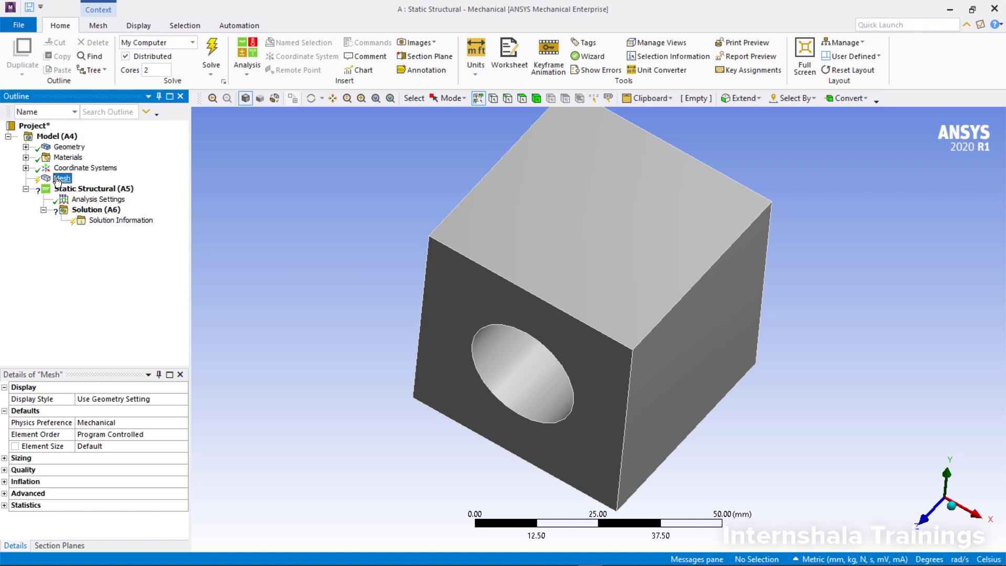
pyautogui.rightClick(57, 179)
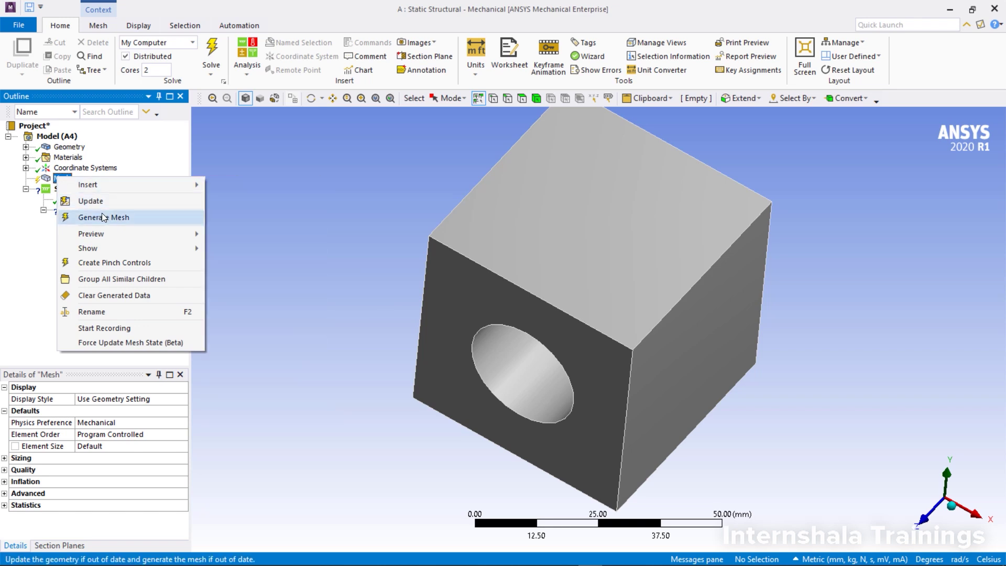
pyautogui.click(49, 181)
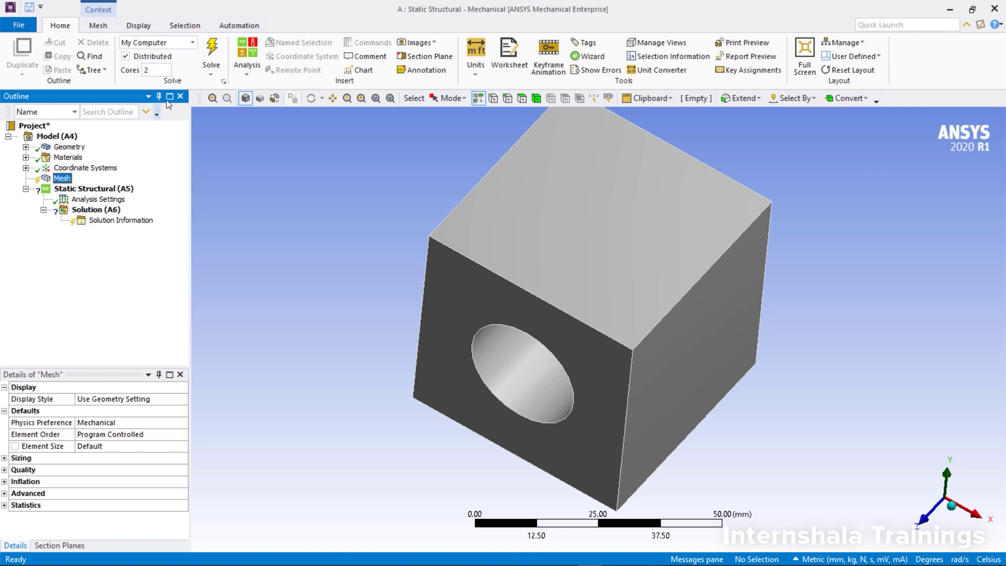
pyautogui.click(98, 26)
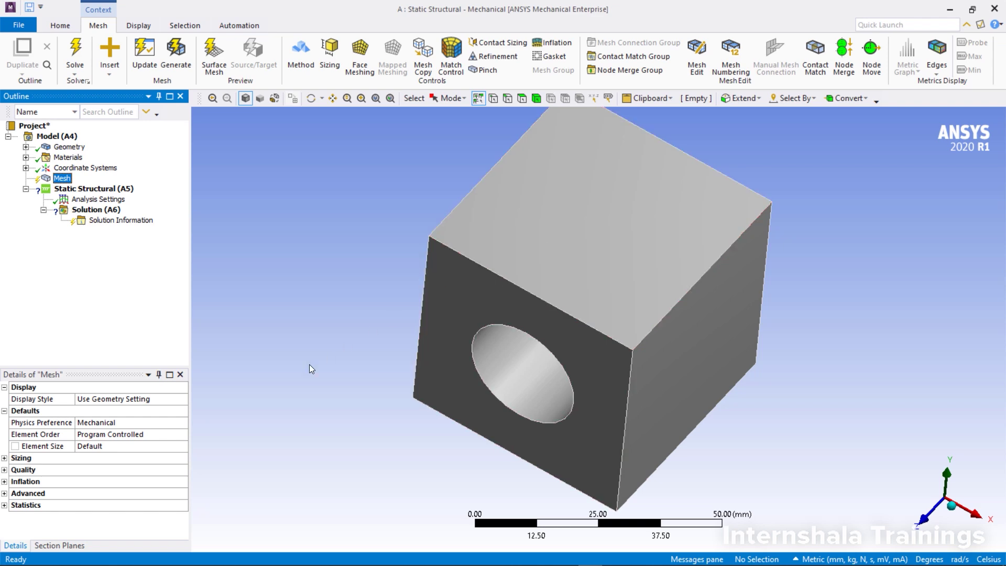
# - Try the CFD physics preference for the mesh and restore it to Mechanical
pyautogui.click(131, 423)
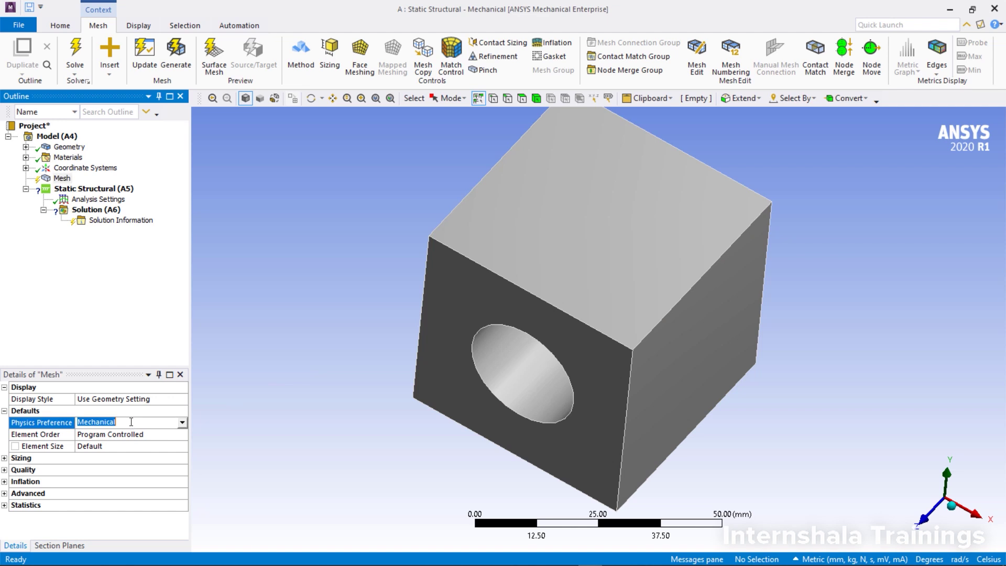
pyautogui.click(181, 423)
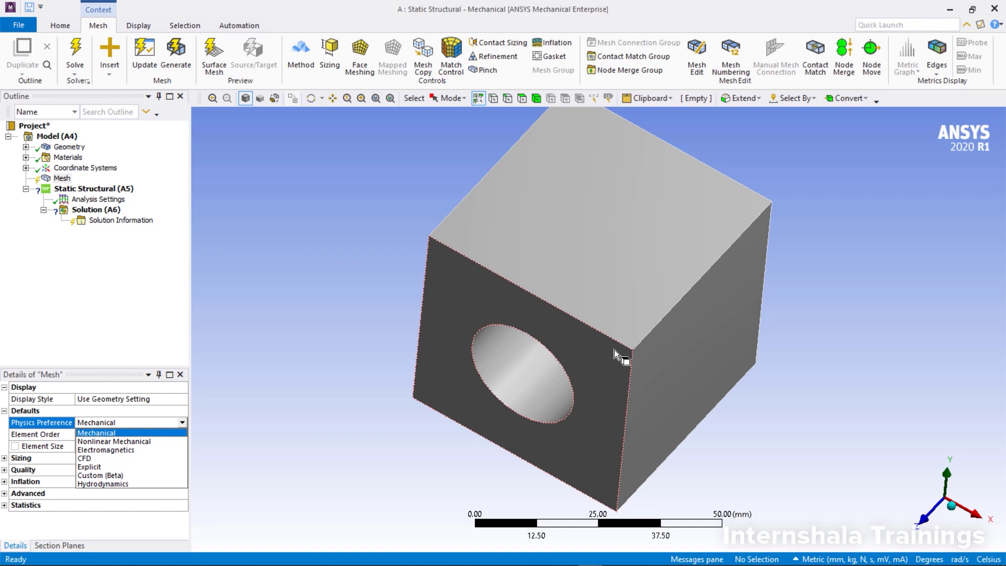
pyautogui.click(141, 458)
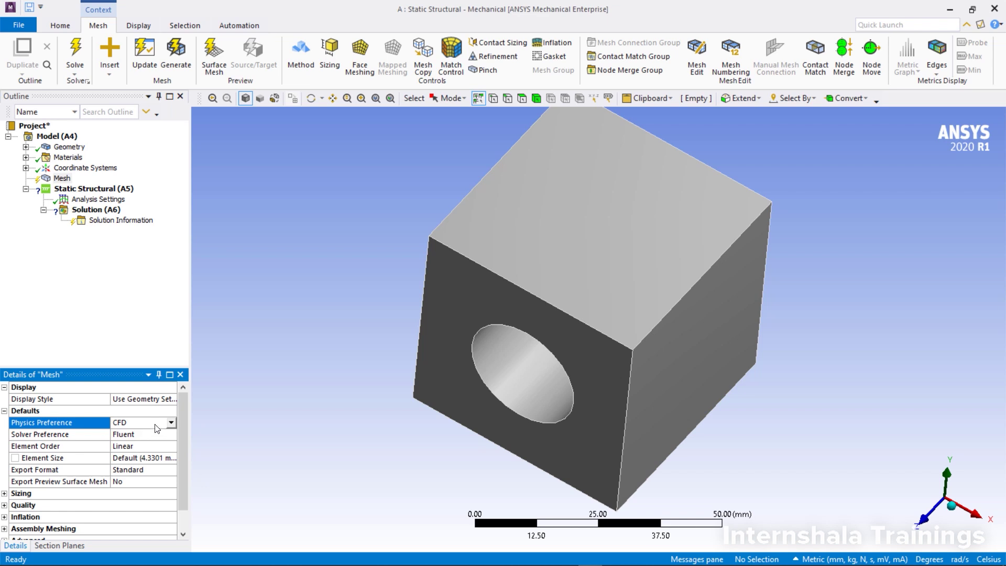
pyautogui.click(171, 422)
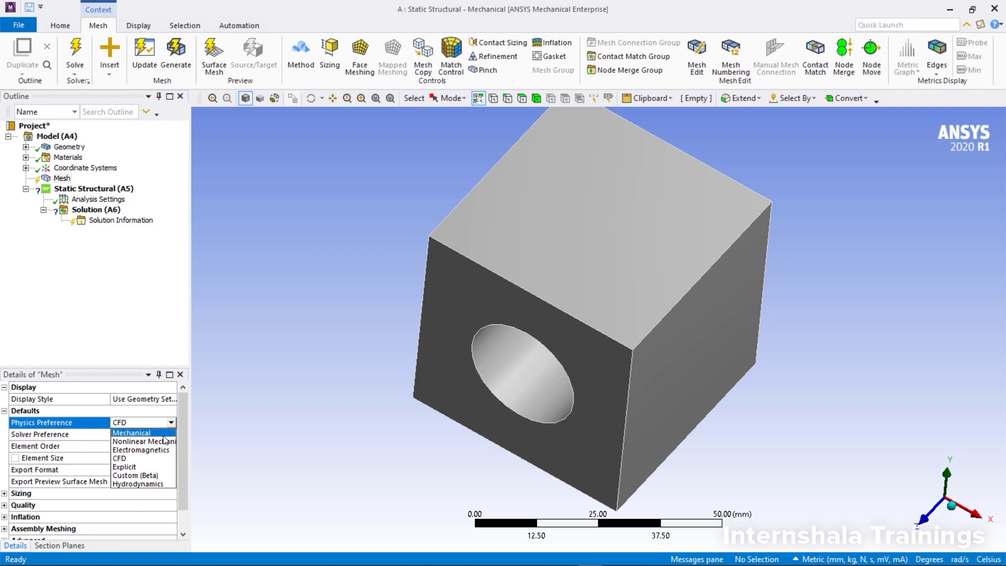
pyautogui.click(157, 432)
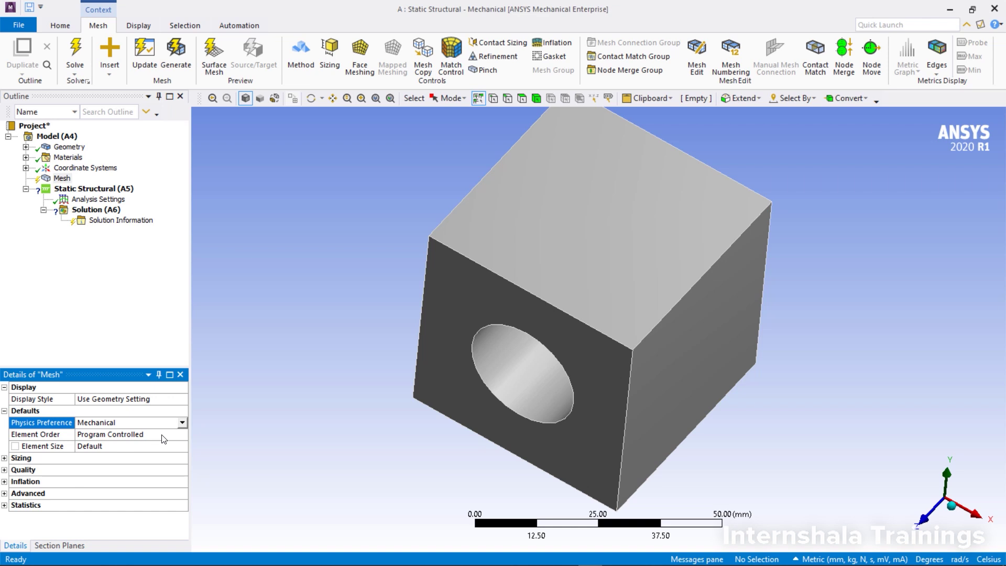
pyautogui.click(182, 422)
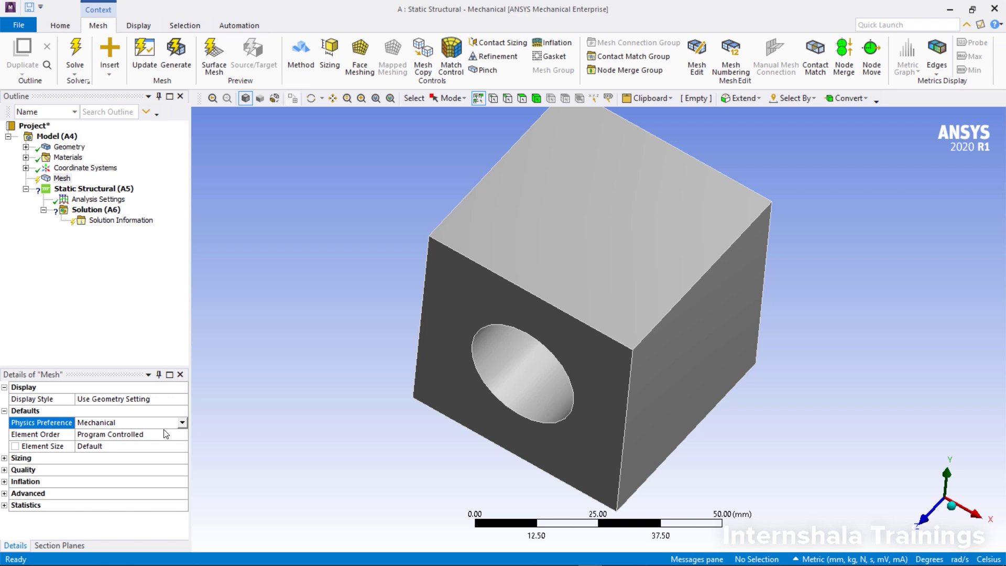
# - Keep the element order at Program Controlled and generate the mesh with the default element size
pyautogui.click(126, 434)
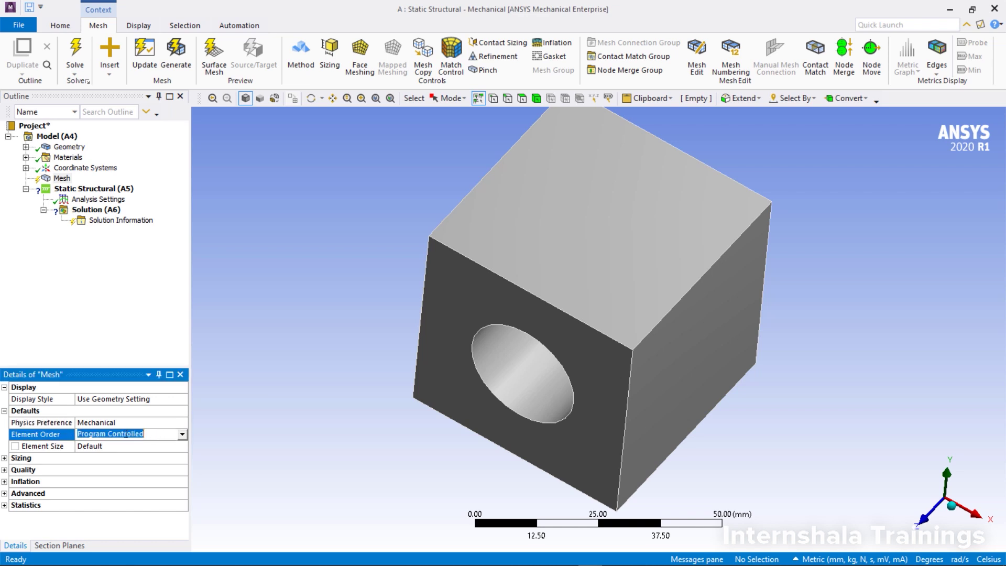
pyautogui.click(183, 434)
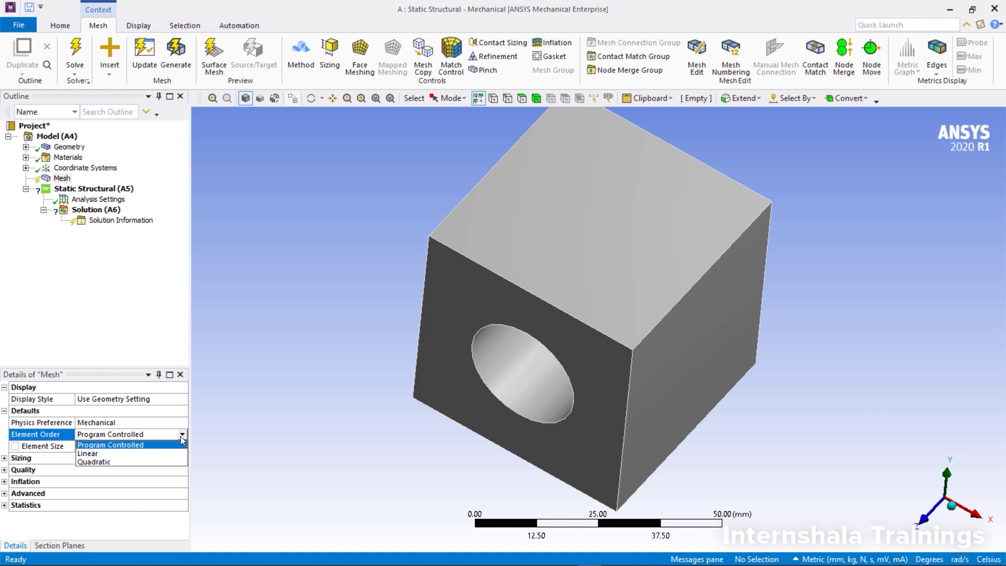
pyautogui.click(179, 445)
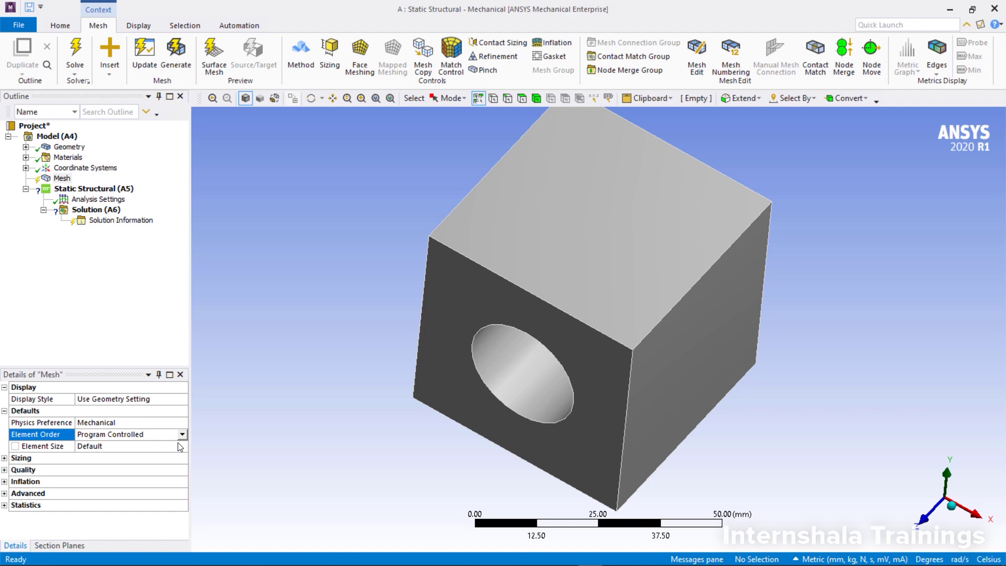
pyautogui.click(61, 178)
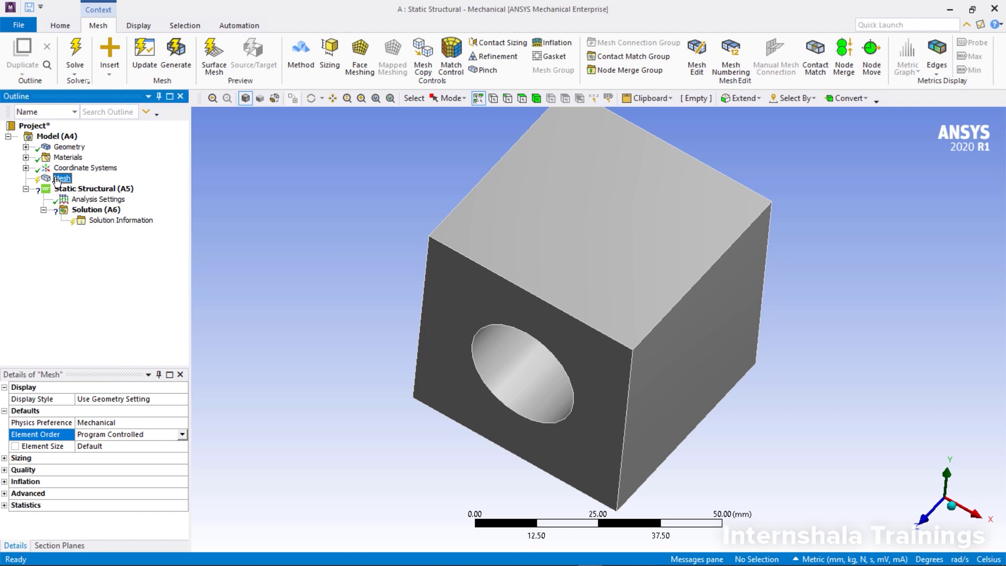
pyautogui.rightClick(58, 179)
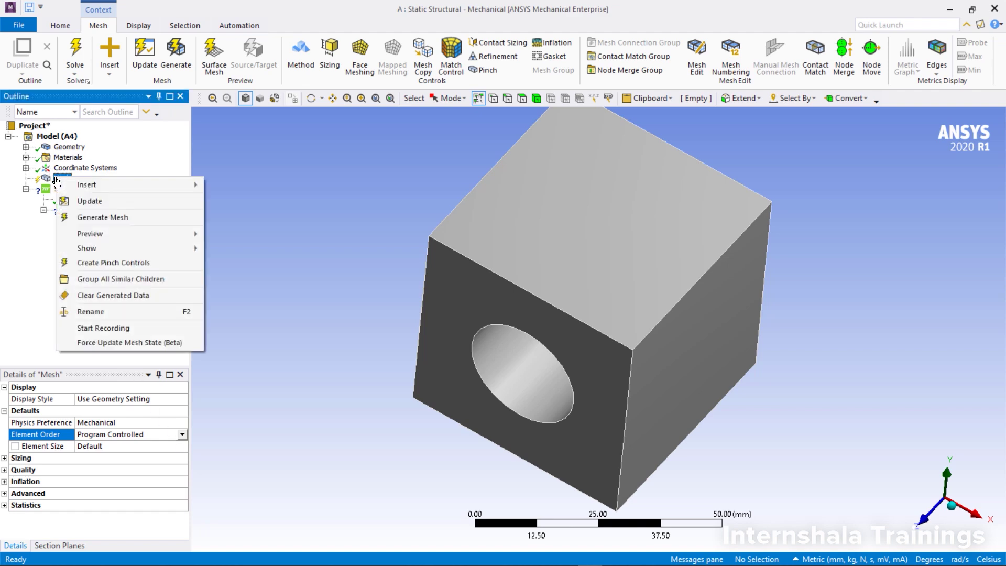
pyautogui.click(96, 217)
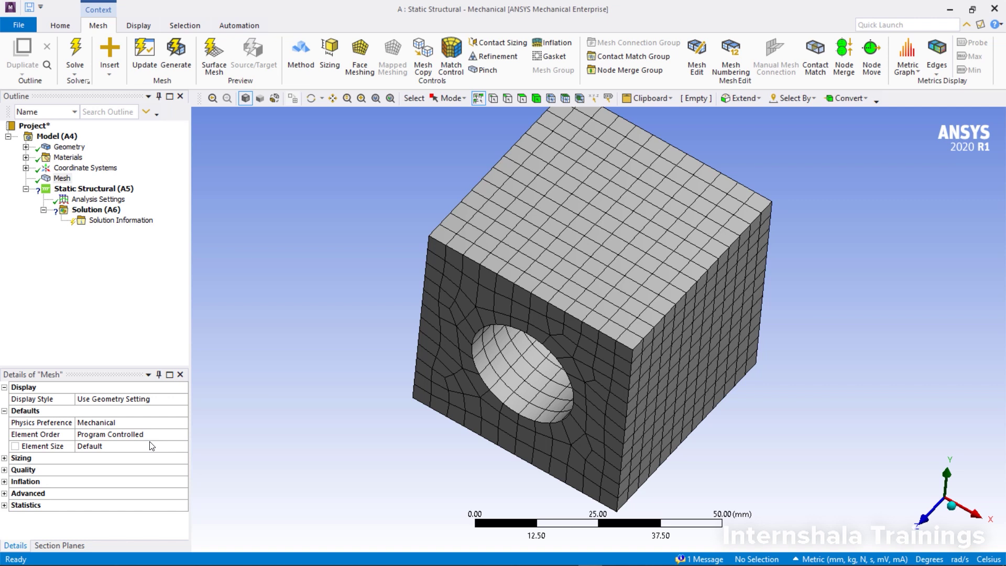
# - Set the mesh's element size to 10 mm and regenerate the mesh
pyautogui.click(123, 448)
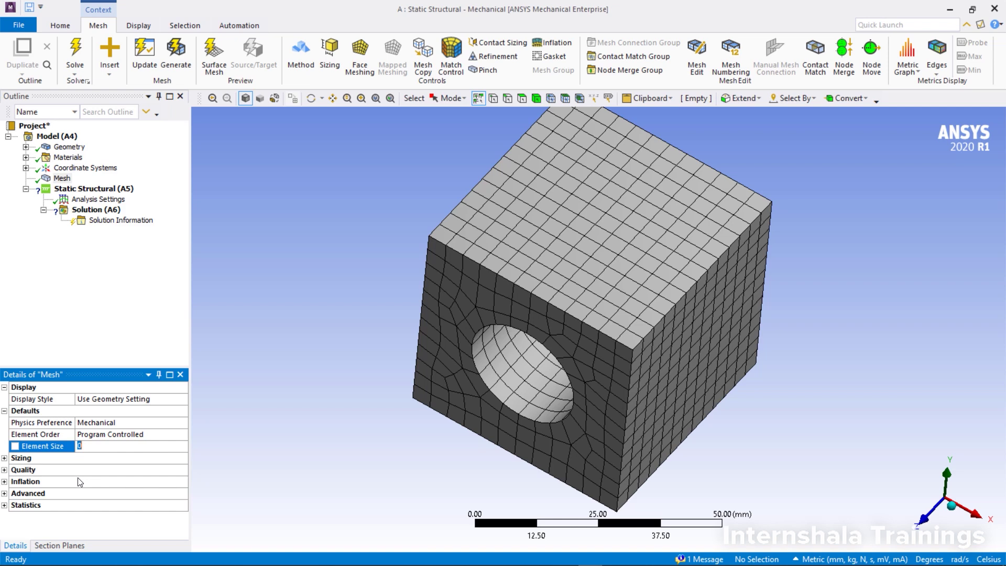
pyautogui.press('Return')
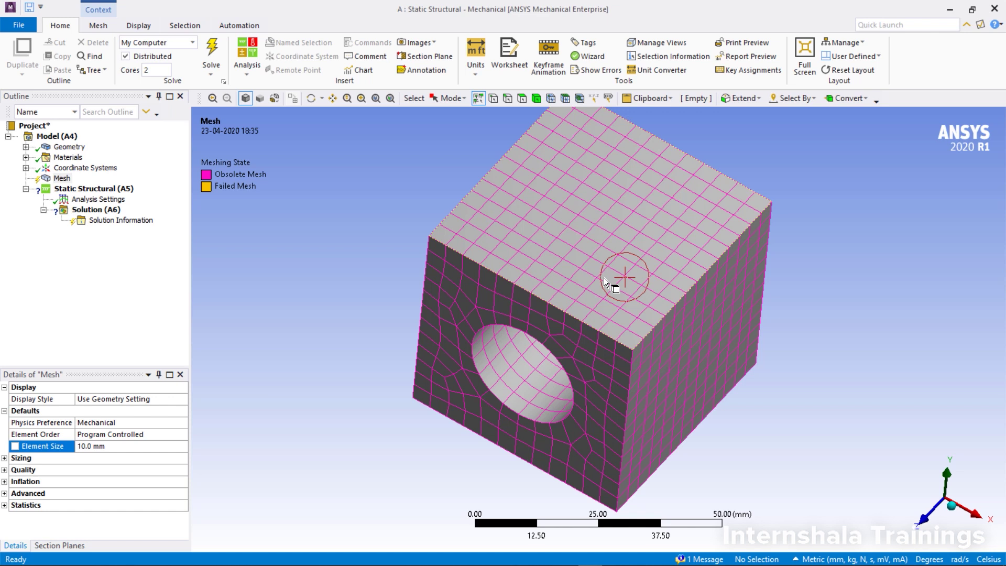
pyautogui.rightClick(61, 179)
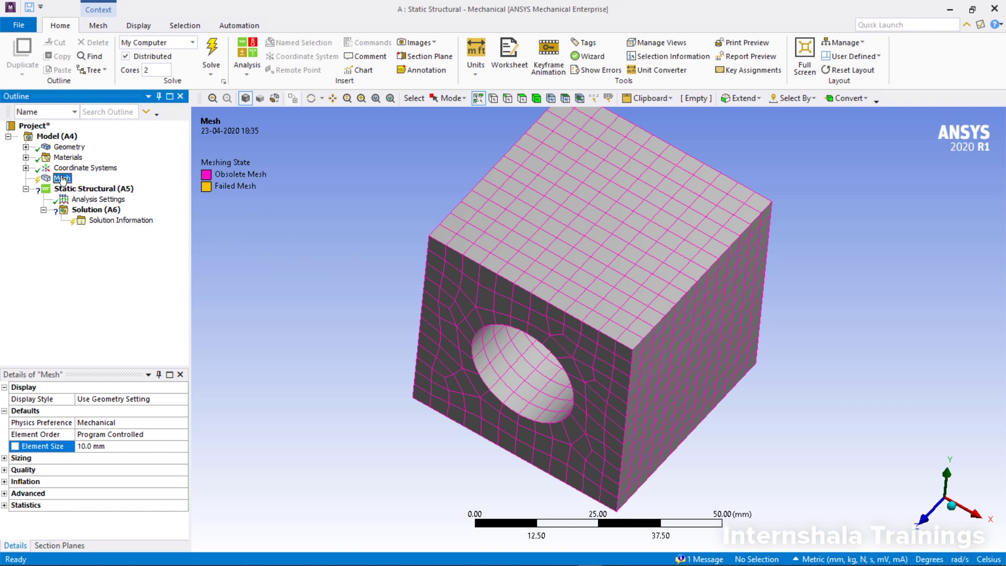
pyautogui.click(116, 219)
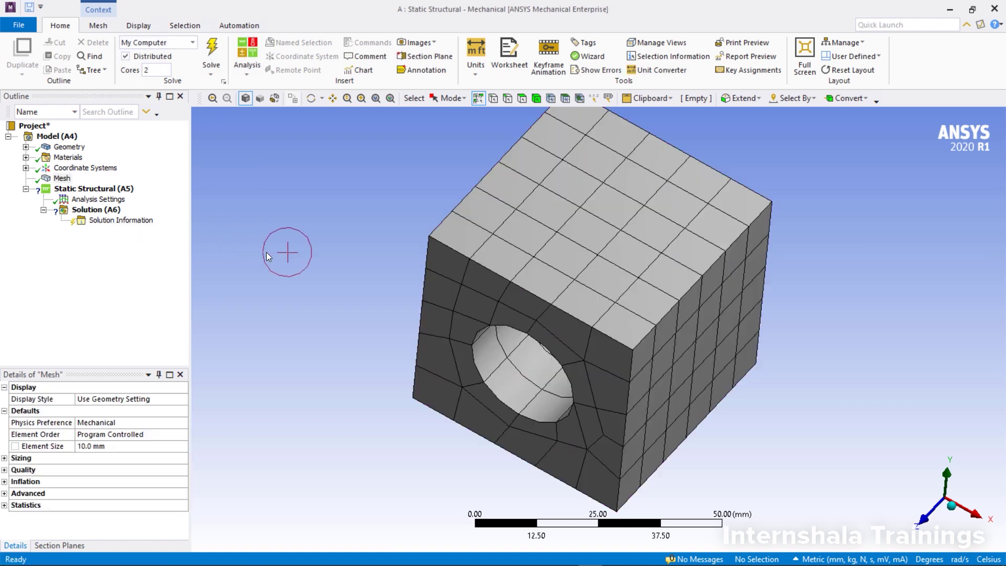
pyautogui.moveTo(471, 248); pyautogui.dragTo(437, 232, button='middle')
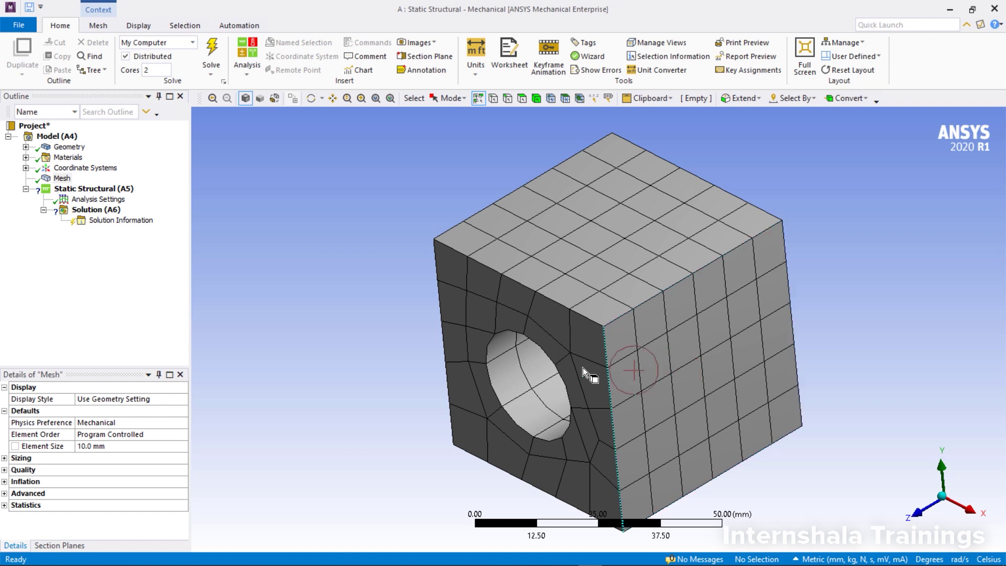
# - Set the mesh's element size to 2 mm and regenerate the mesh
pyautogui.click(124, 447)
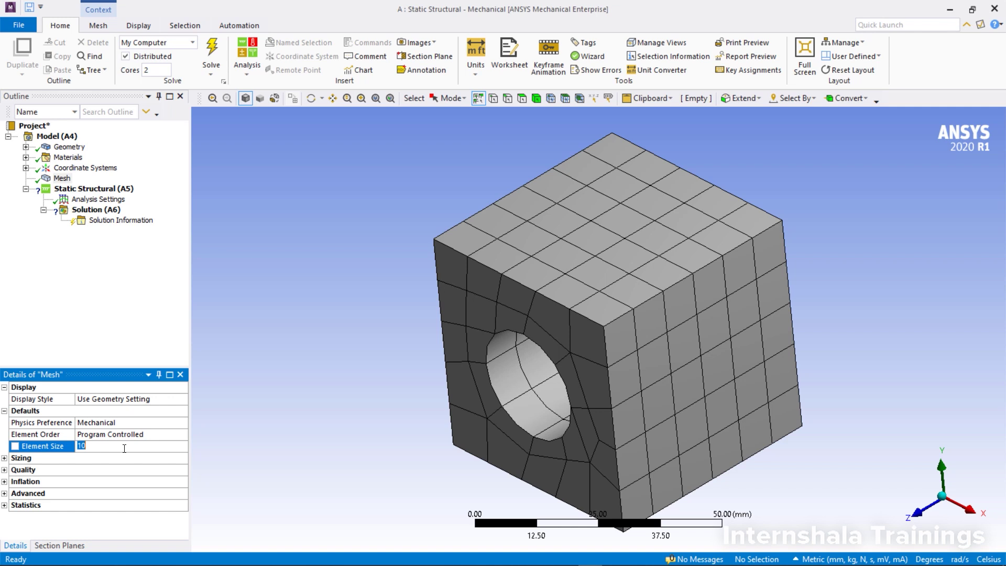
pyautogui.write('2')
pyautogui.press('Return')
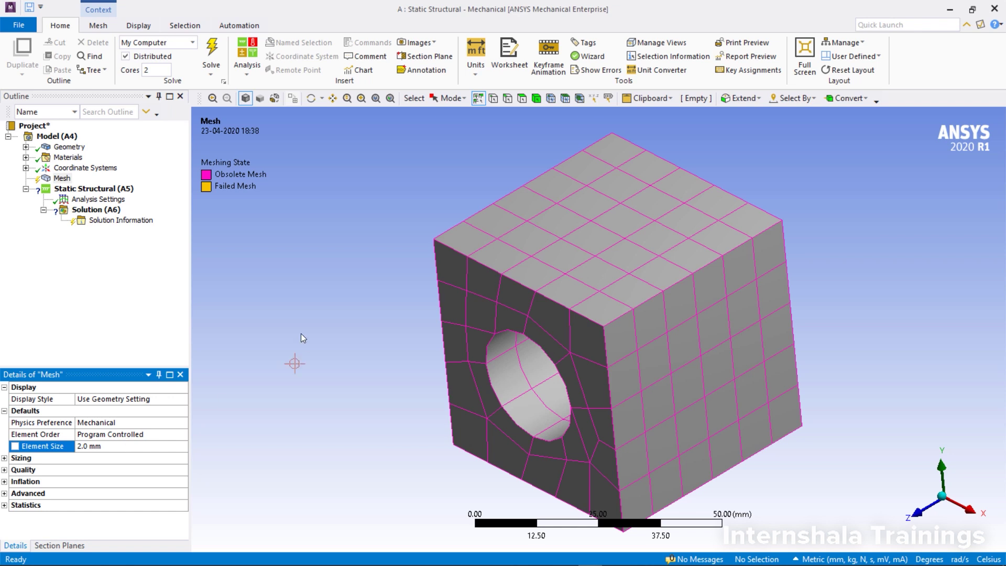
pyautogui.rightClick(56, 178)
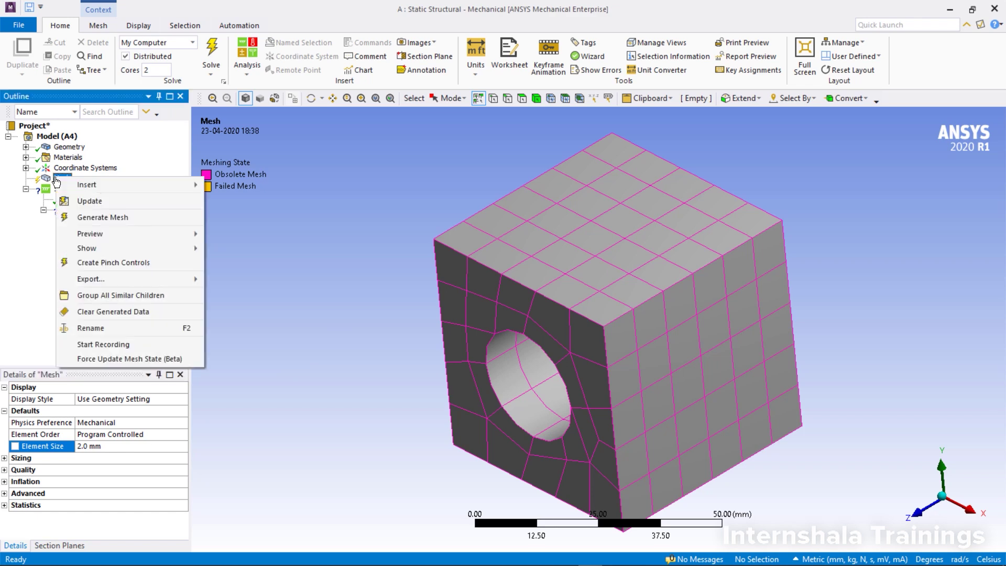
pyautogui.click(78, 218)
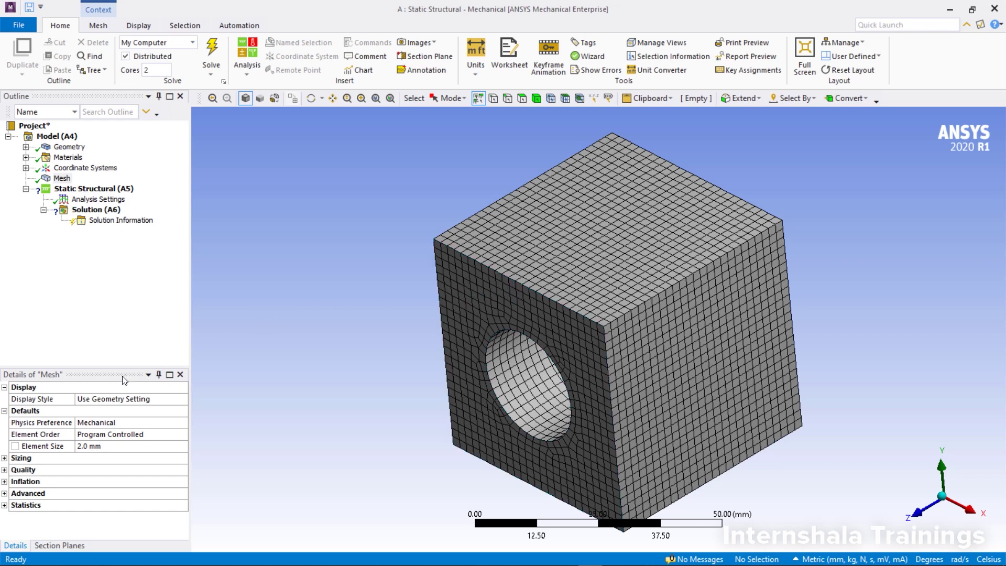
# - Examine the mesh's sizing settings and its node and element statistics
pyautogui.click(5, 458)
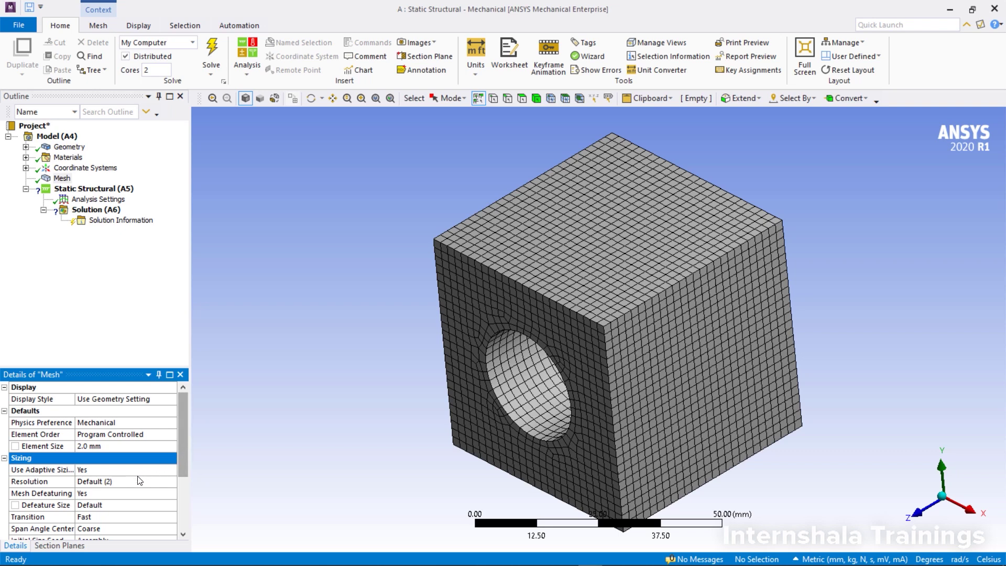
pyautogui.scroll(-1, 180, 501)
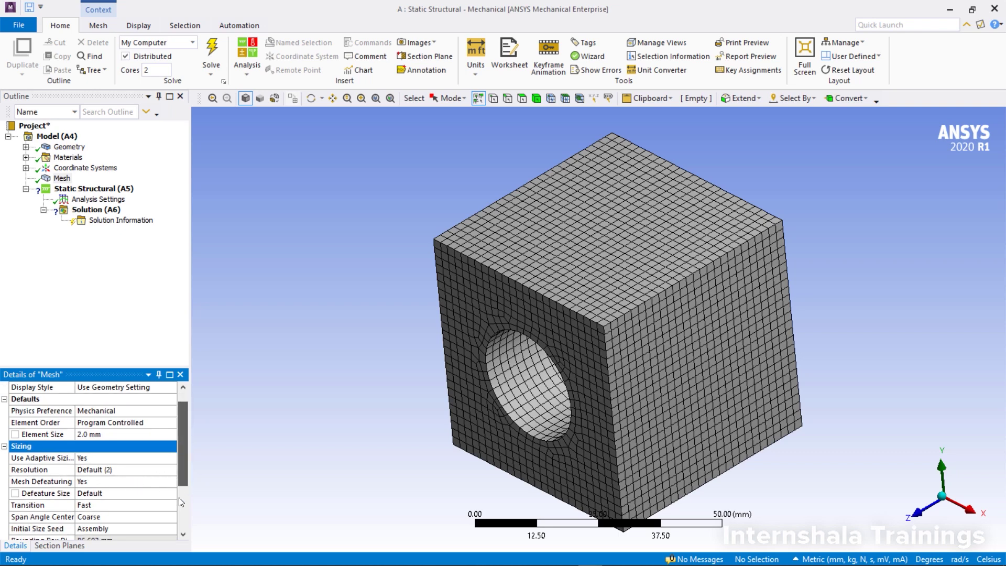
pyautogui.scroll(-3, 179, 501)
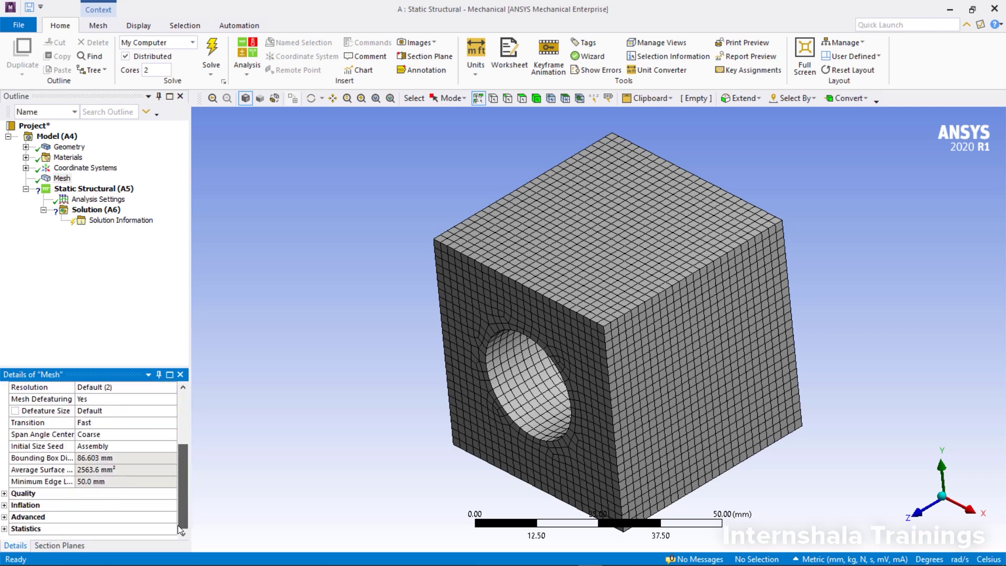
pyautogui.click(5, 528)
pyautogui.scroll(-1, 32, 515)
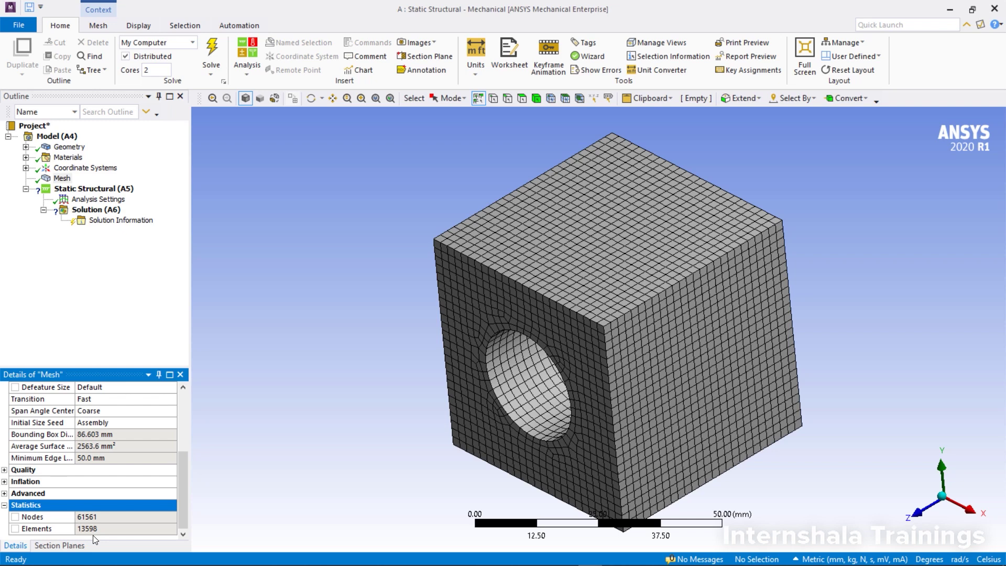
pyautogui.scroll(4, 128, 505)
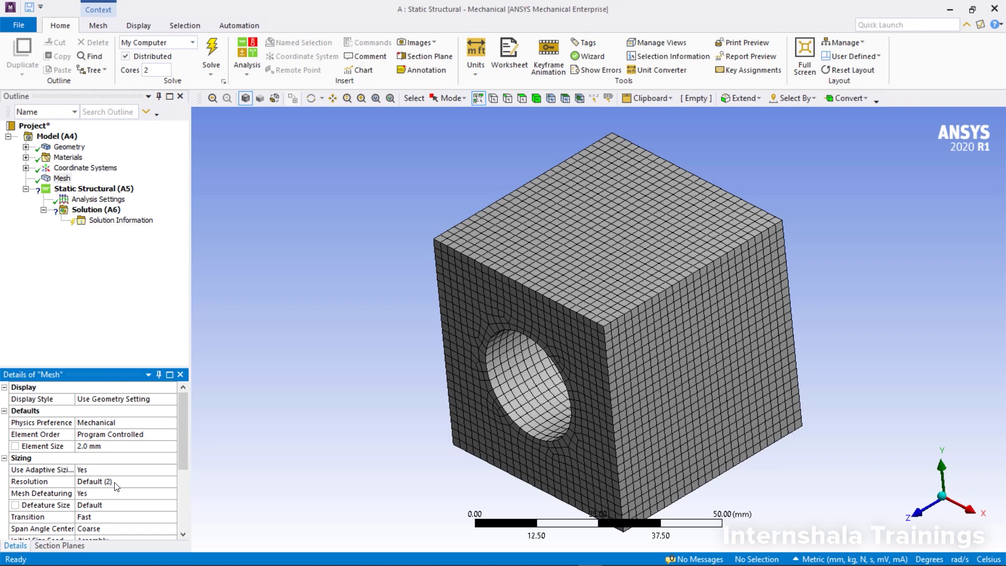
# - Set the mesh's sizing resolution to 7
pyautogui.click(115, 482)
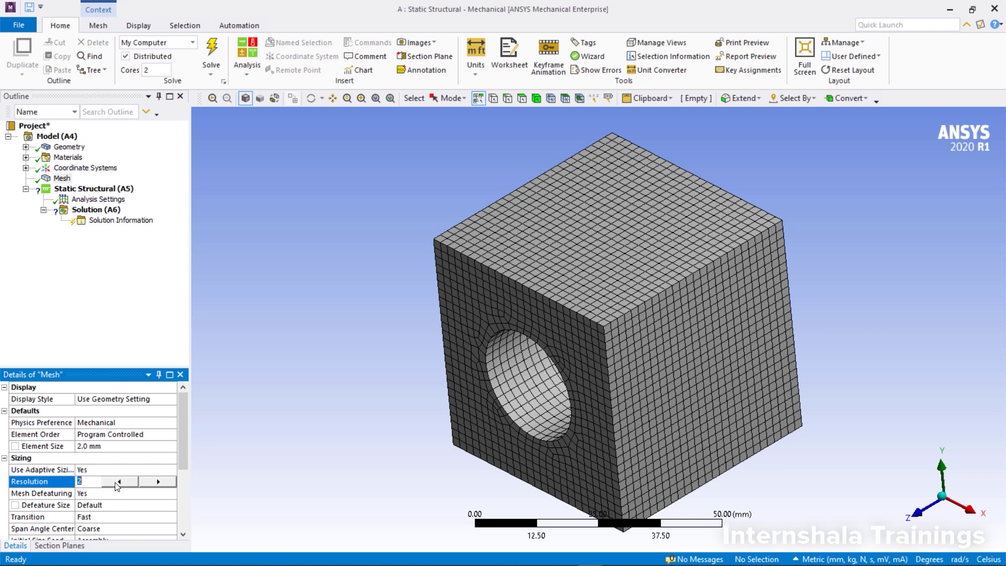
pyautogui.write('7')
pyautogui.press('Return')
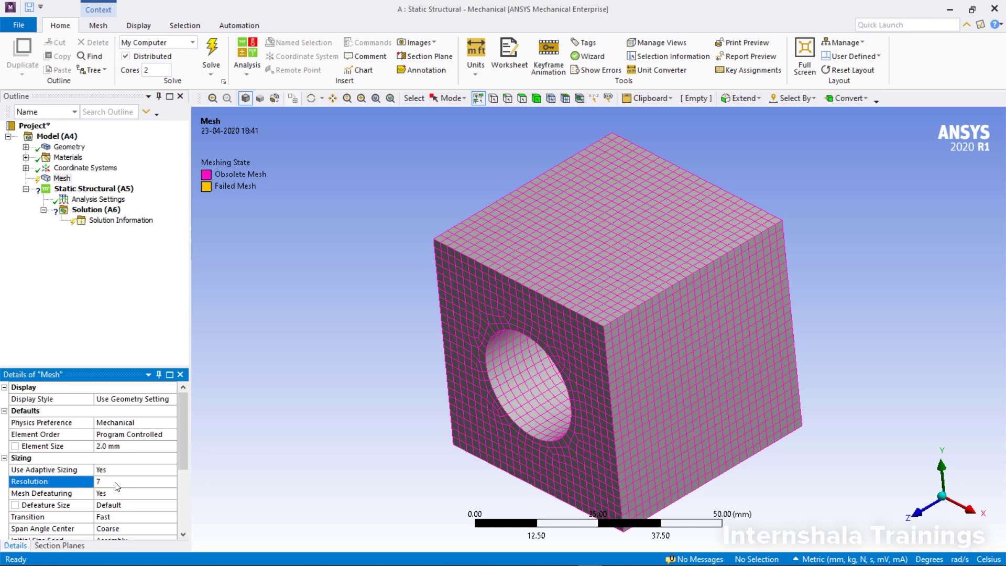
# - Regenerate the mesh and check its node and element statistics
pyautogui.rightClick(65, 179)
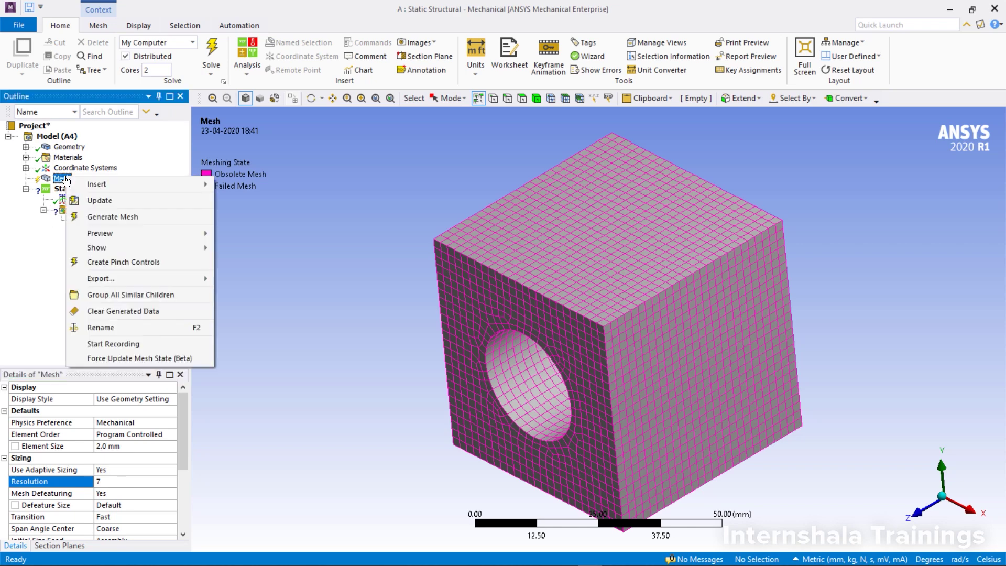
pyautogui.click(97, 221)
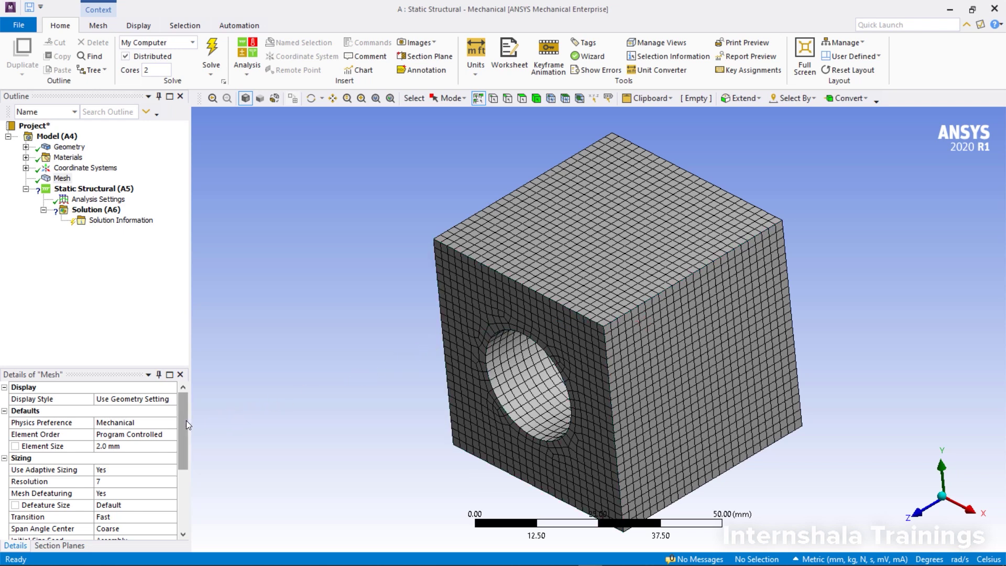
pyautogui.moveTo(187, 420); pyautogui.dragTo(185, 500)
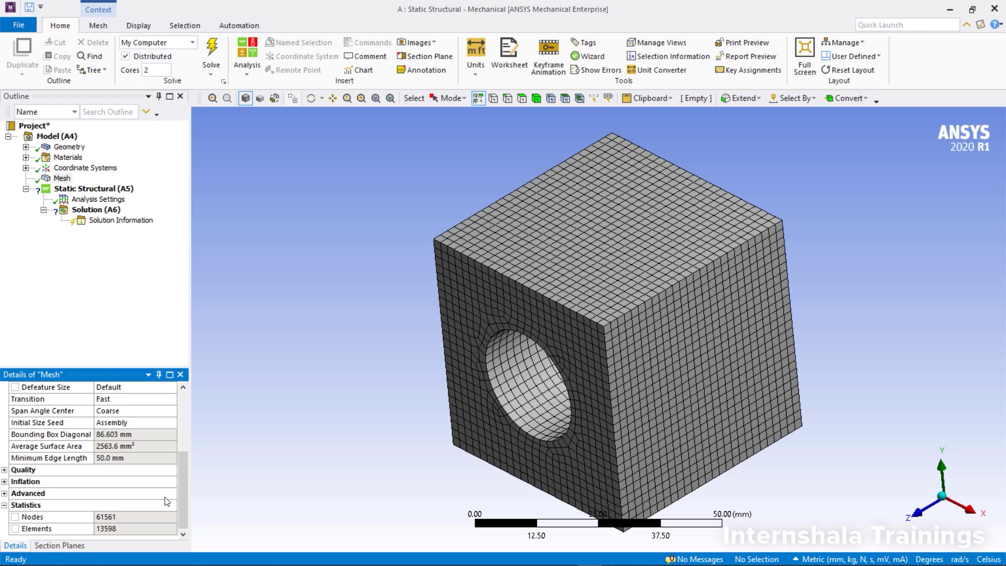
pyautogui.scroll(2, 166, 501)
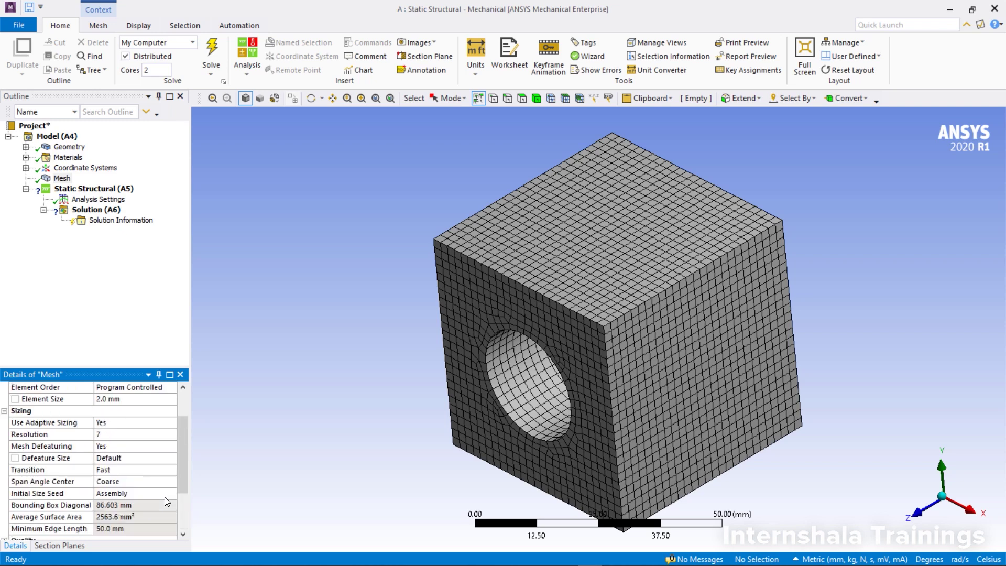
pyautogui.scroll(-2, 165, 501)
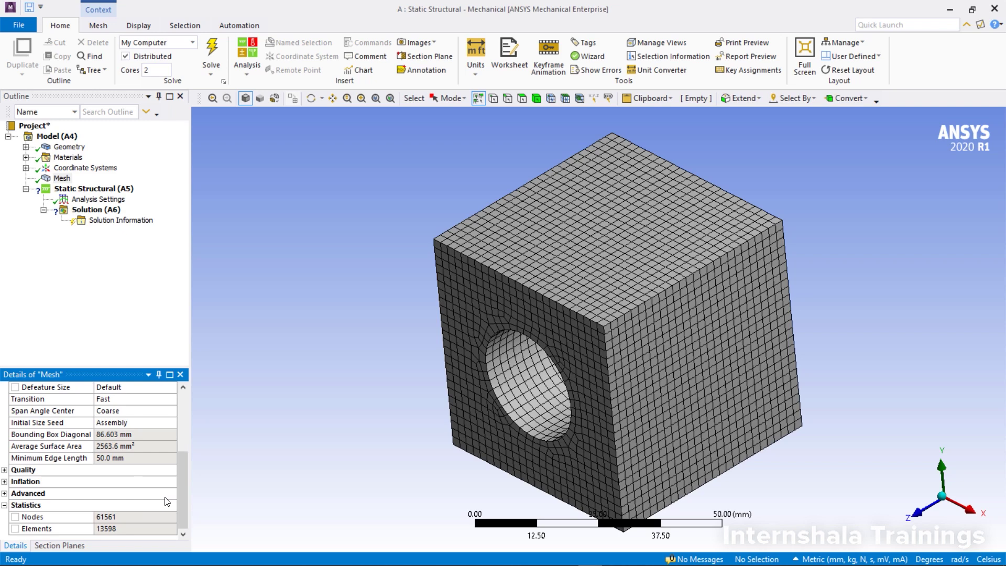
# - Reset the mesh's element size to its default
pyautogui.scroll(4, 167, 501)
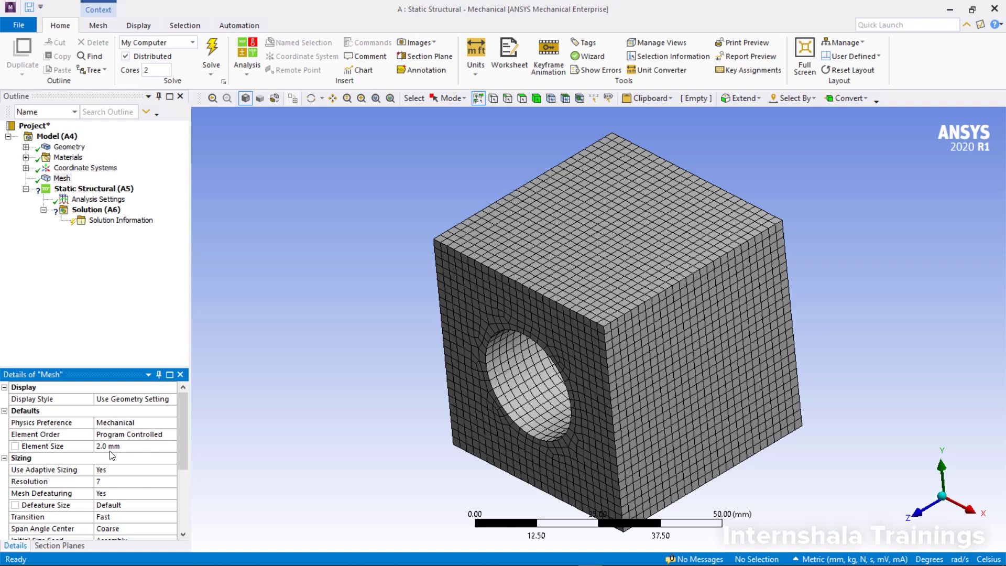
pyautogui.click(111, 446)
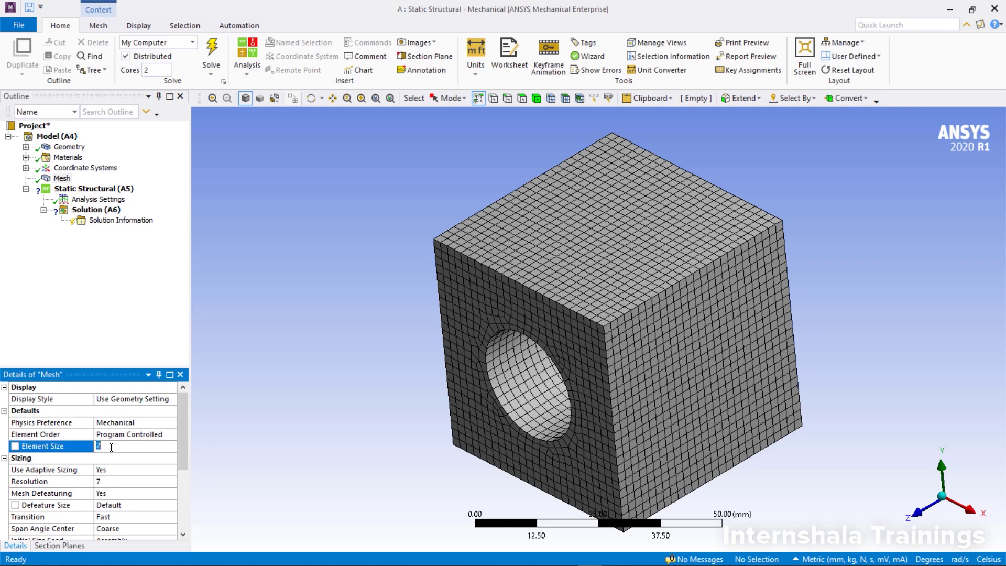
pyautogui.press('BackSpace')
pyautogui.press('Return')
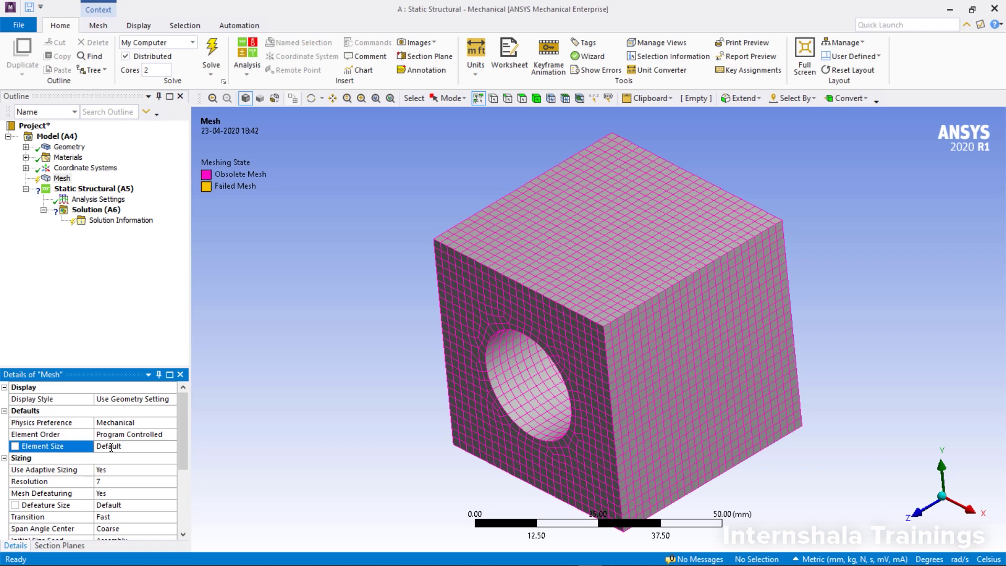
# - Reset the sizing resolution to default by entering -1, and regenerate the mesh to check its node and element statistics
pyautogui.click(109, 482)
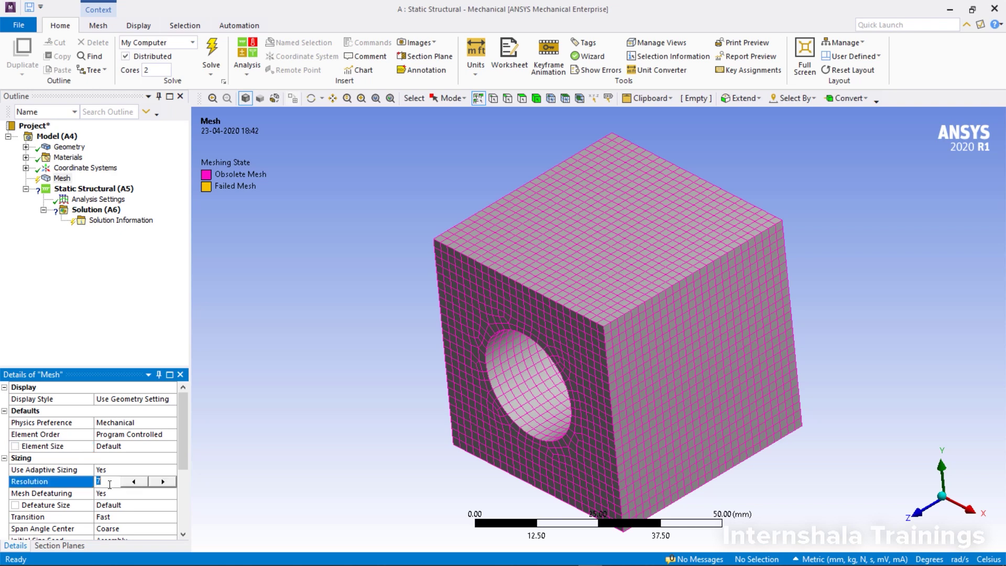
pyautogui.press('BackSpace')
pyautogui.write('-1')
pyautogui.press('Return')
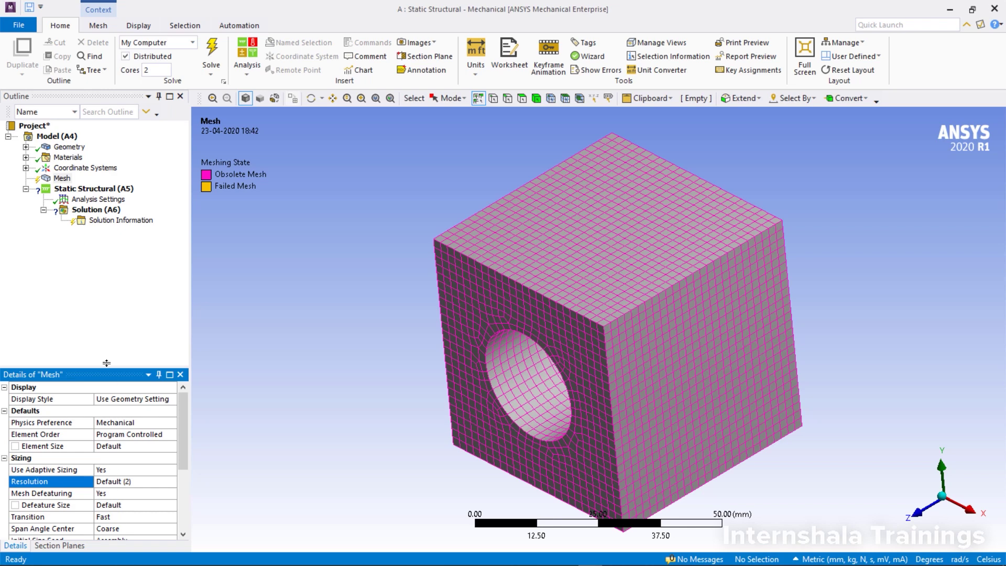
pyautogui.rightClick(59, 178)
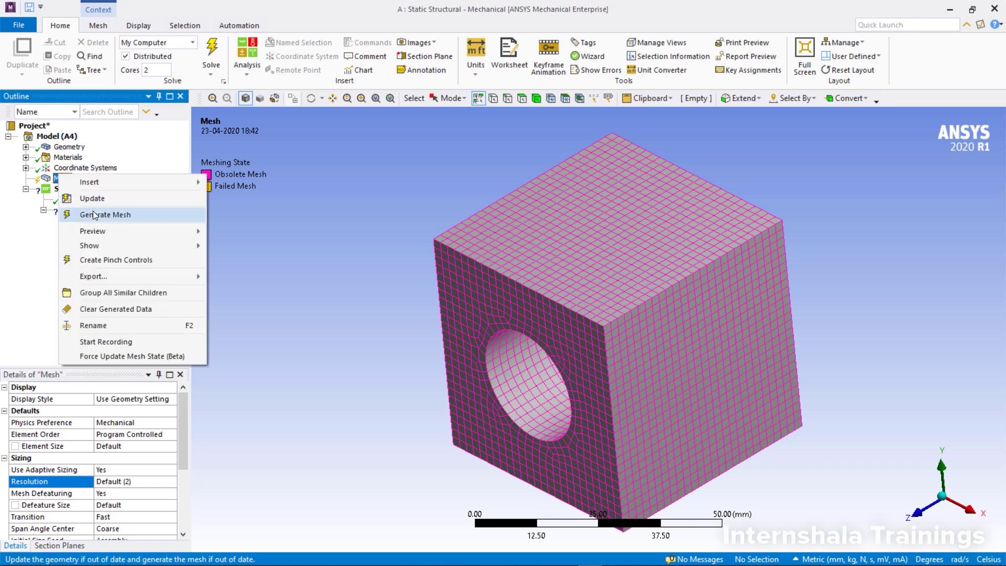
pyautogui.click(95, 214)
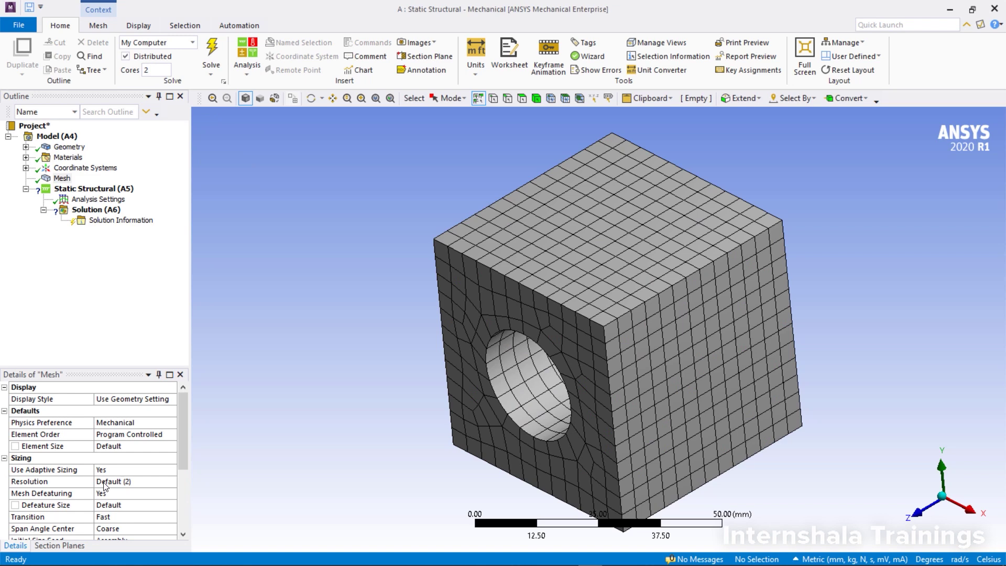
pyautogui.moveTo(183, 445); pyautogui.dragTo(174, 508)
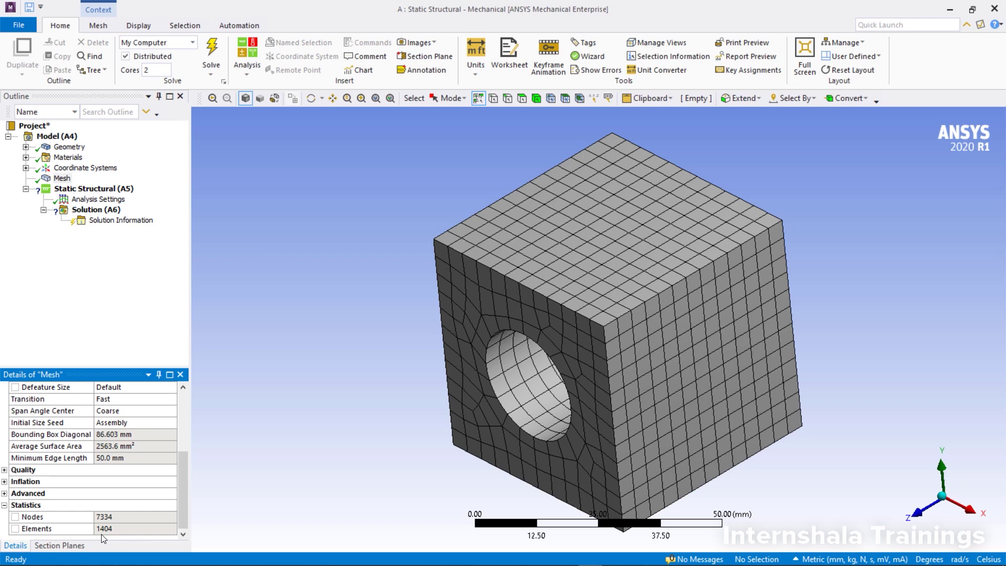
# - Regenerate the mesh at a sizing resolution of 7 and inspect the cube's mesh and its statistics
pyautogui.scroll(4, 110, 529)
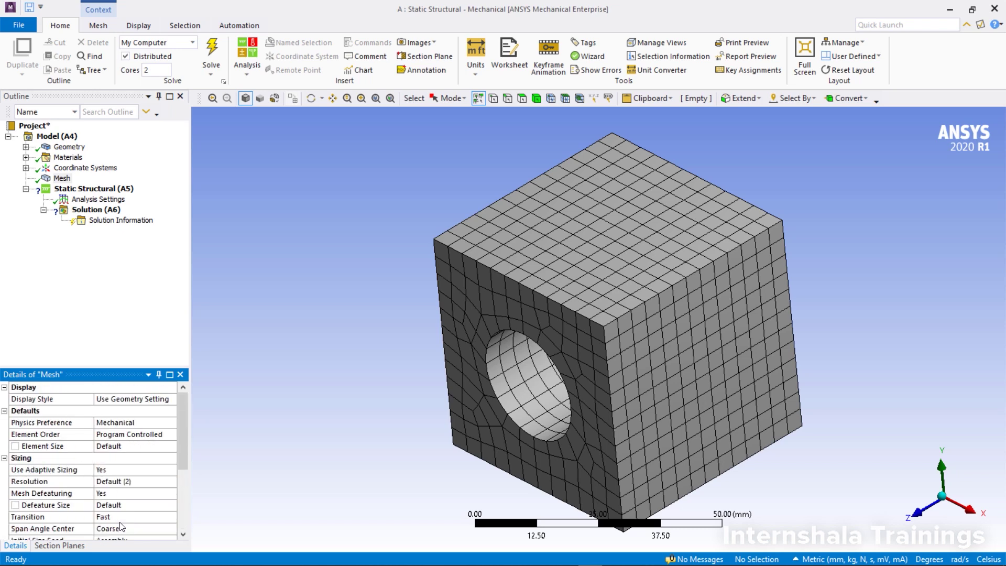
pyautogui.click(135, 486)
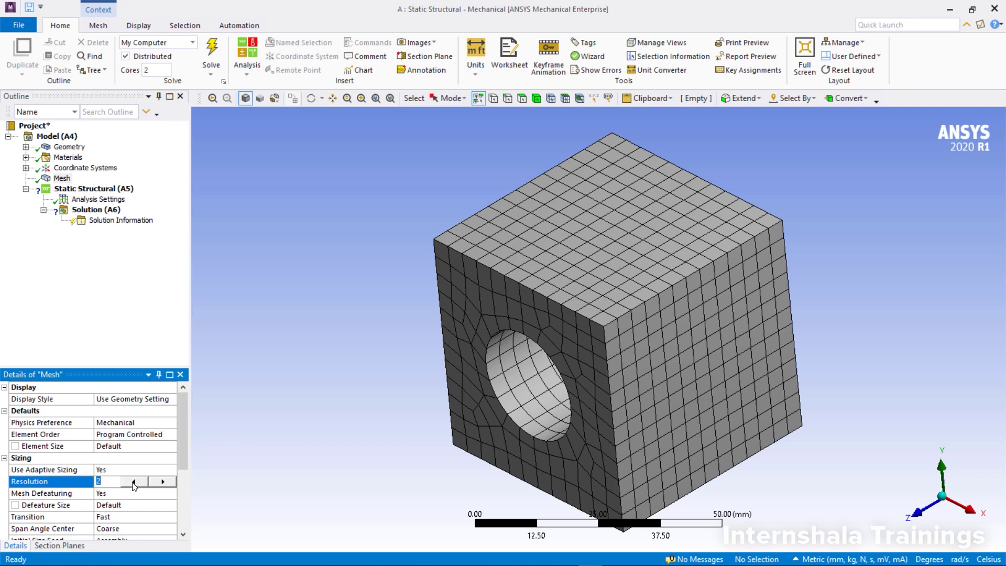
pyautogui.write('7')
pyautogui.press('Return')
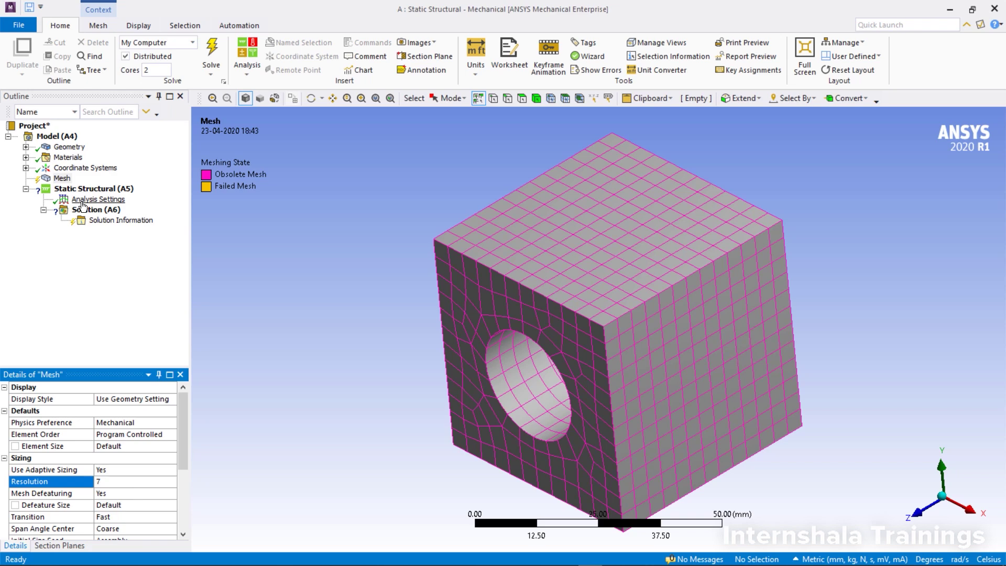
pyautogui.rightClick(57, 179)
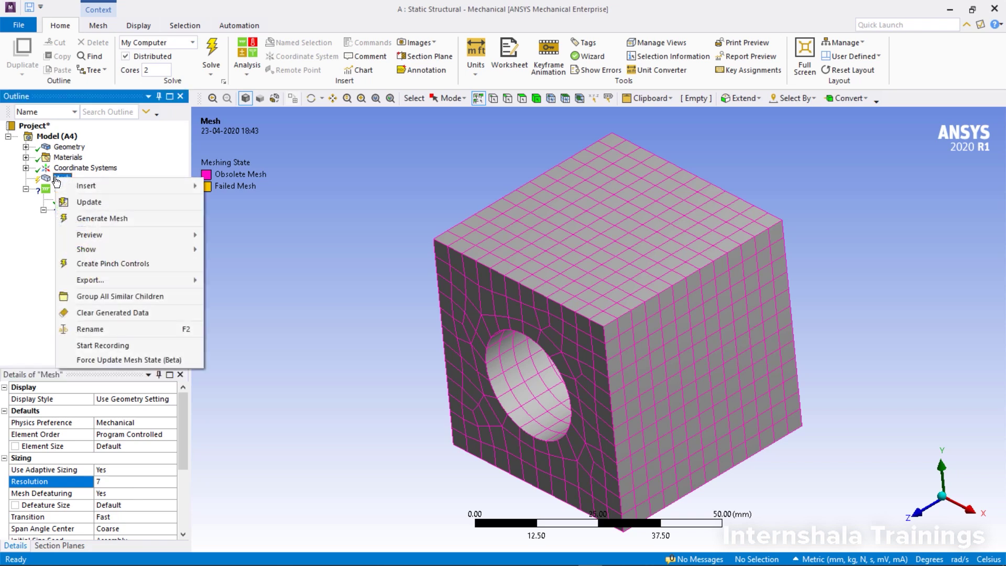
pyautogui.click(88, 219)
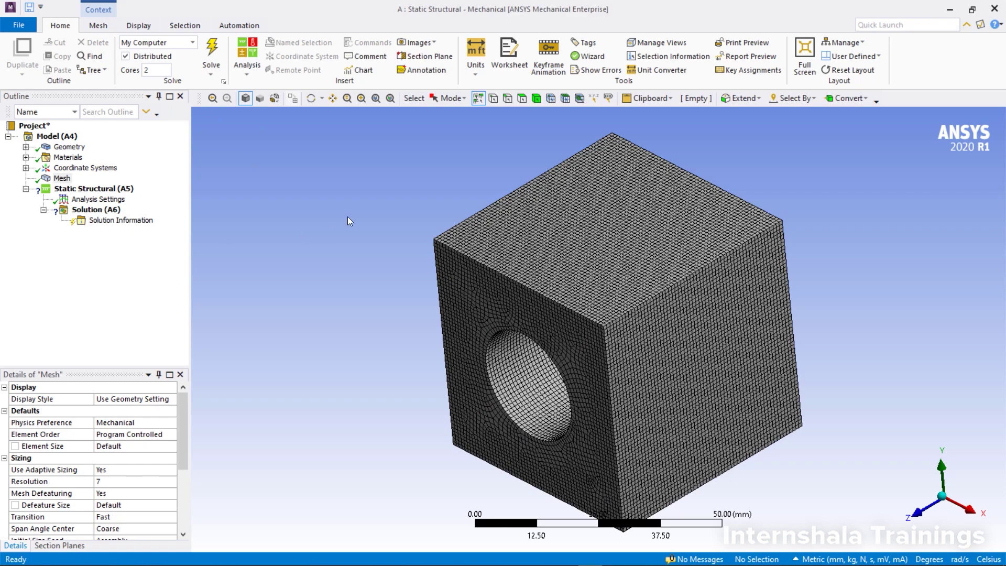
pyautogui.moveTo(666, 284); pyautogui.dragTo(622, 311, button='middle')
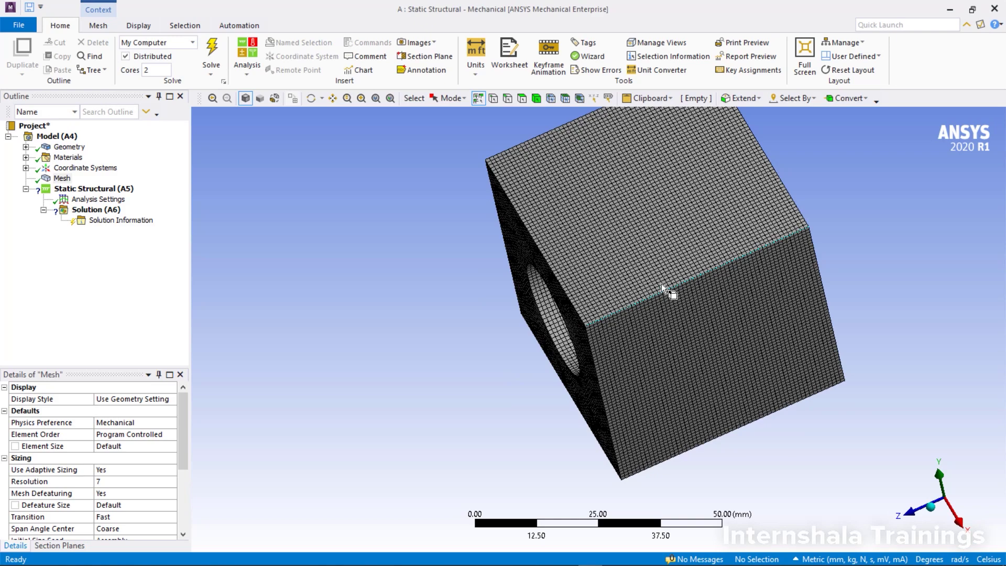
pyautogui.moveTo(665, 286); pyautogui.dragTo(717, 249, button='middle')
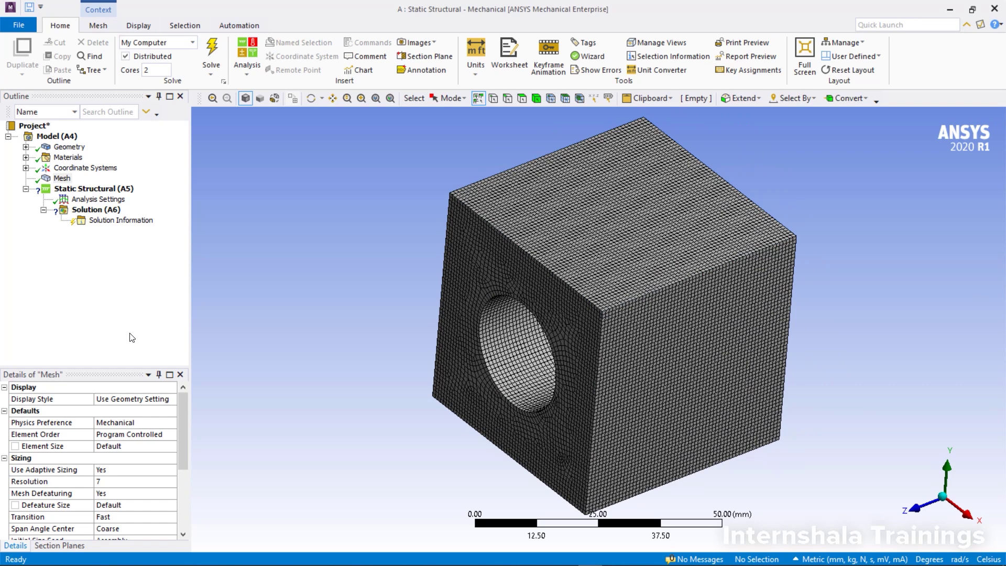
pyautogui.moveTo(183, 428); pyautogui.dragTo(194, 490)
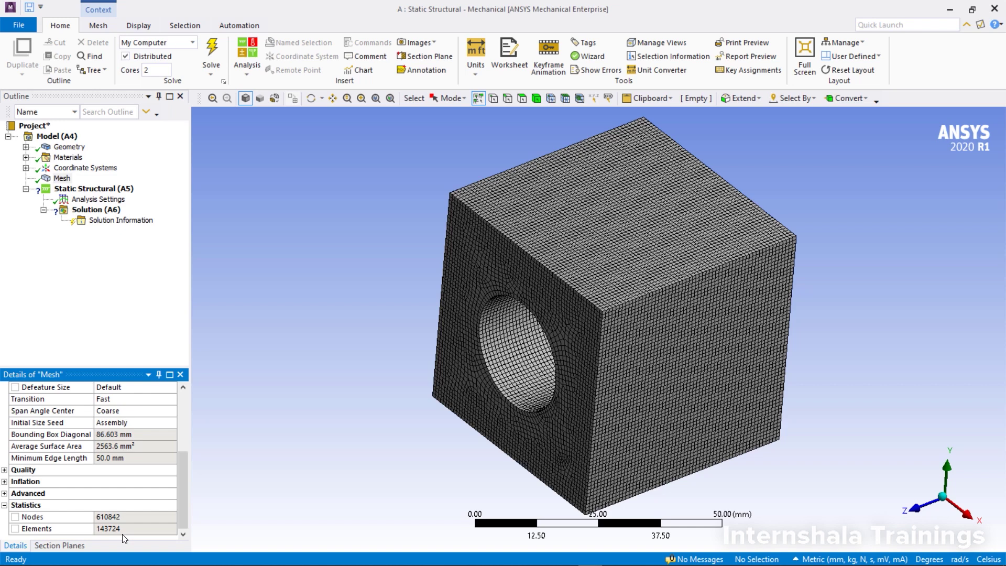
# - Regenerate the mesh at a sizing resolution of 0 and inspect the cube's mesh and its statistics
pyautogui.moveTo(177, 502); pyautogui.dragTo(178, 430)
pyautogui.click(103, 480)
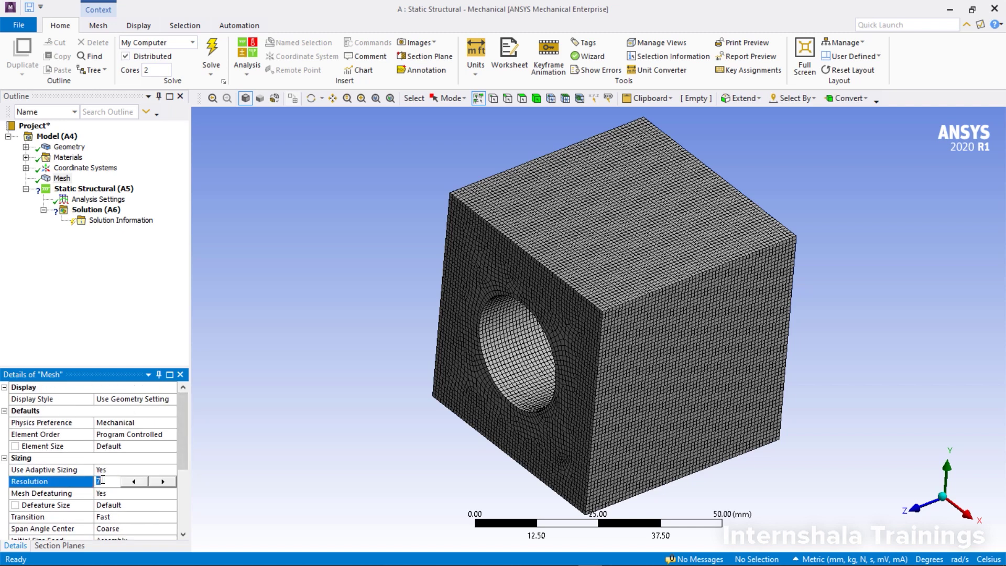
pyautogui.write('0')
pyautogui.press('Return')
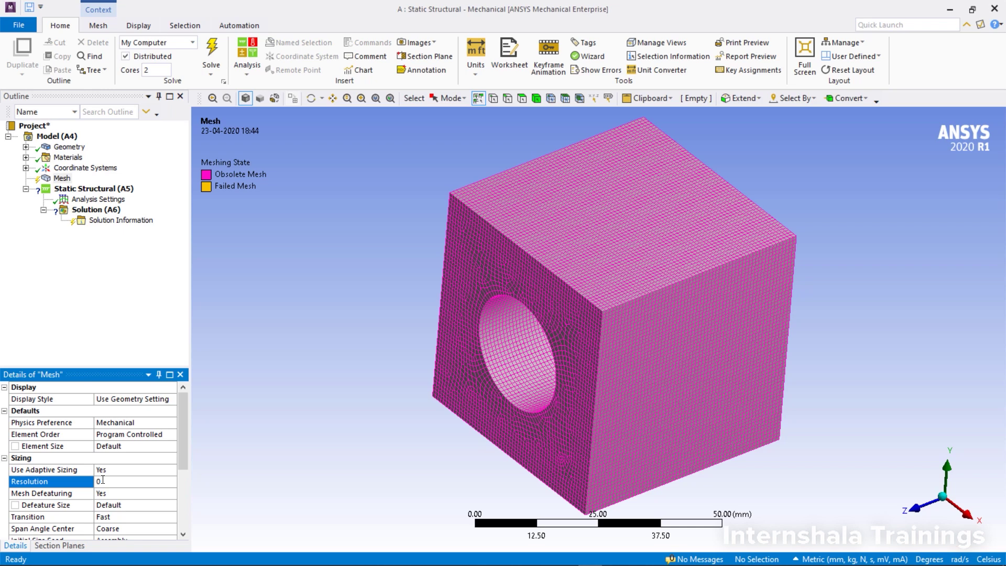
pyautogui.rightClick(49, 178)
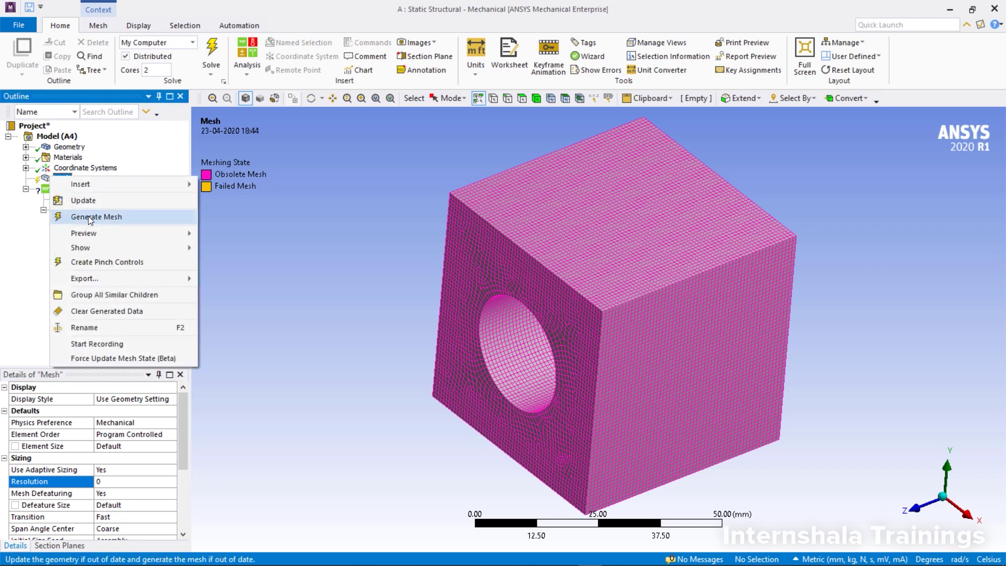
pyautogui.click(88, 204)
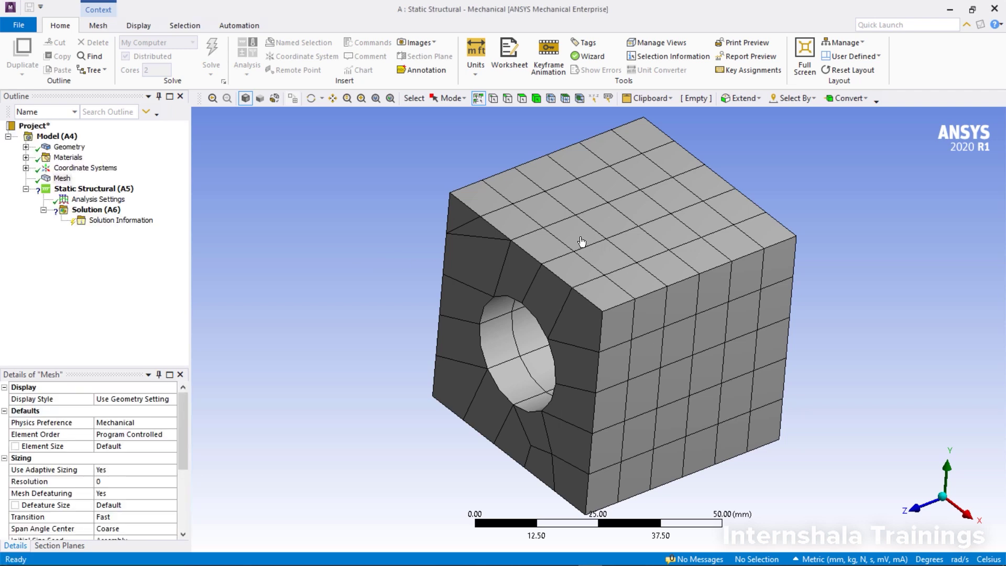
pyautogui.moveTo(581, 242); pyautogui.dragTo(558, 271, button='middle')
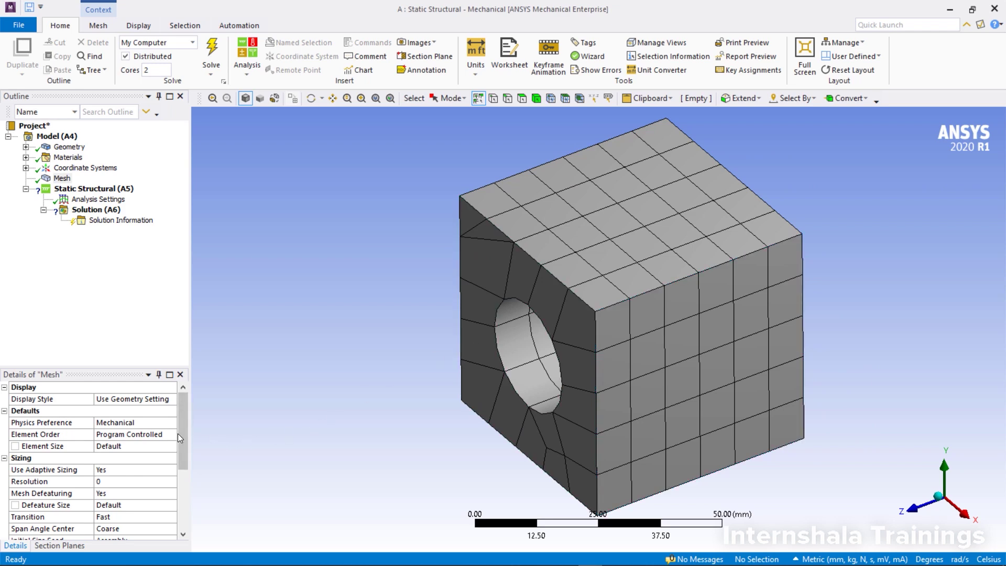
pyautogui.moveTo(184, 439); pyautogui.dragTo(186, 490)
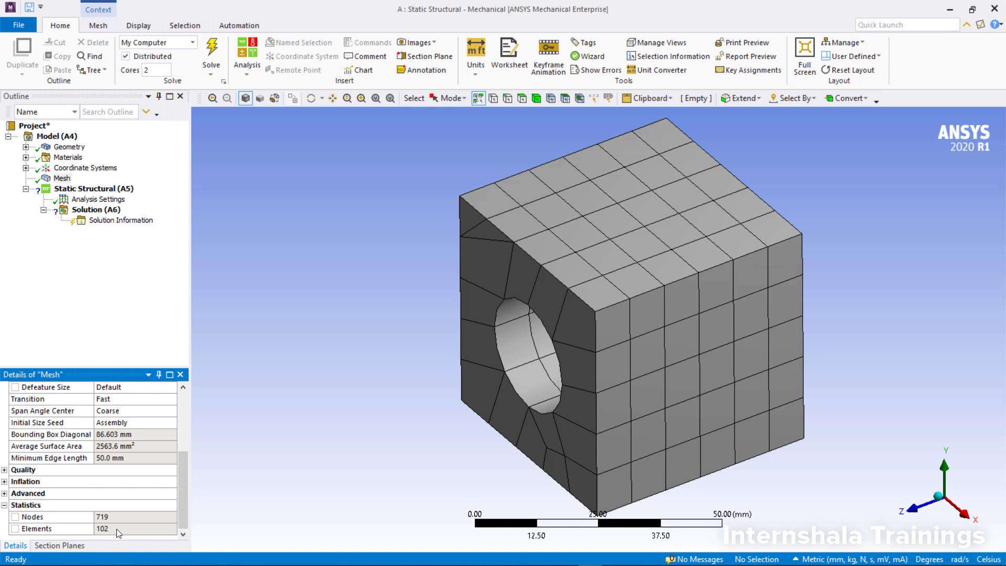
# - Set the mesh's sizing resolution to 2 and regenerate the mesh
pyautogui.moveTo(184, 479); pyautogui.dragTo(184, 425)
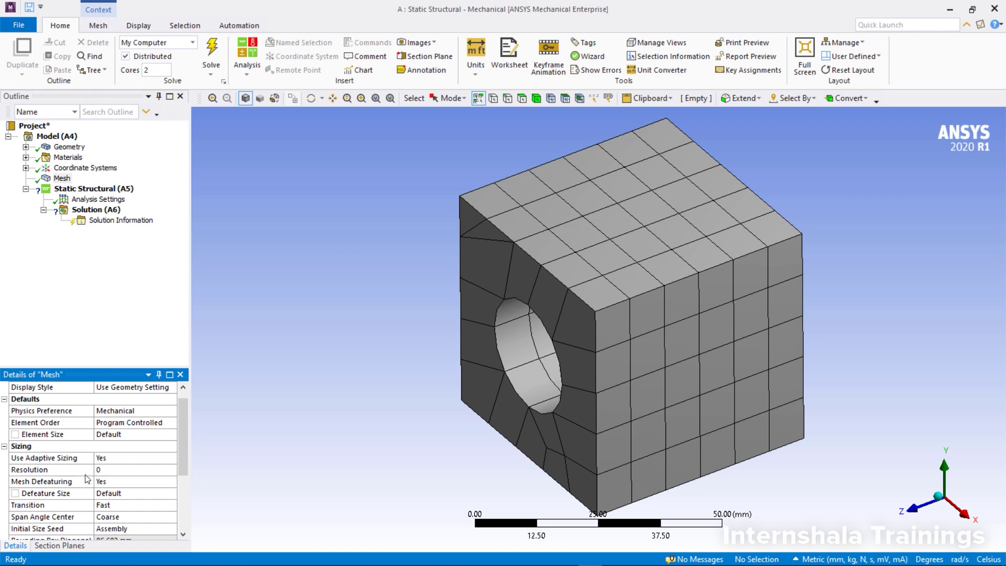
pyautogui.click(108, 469)
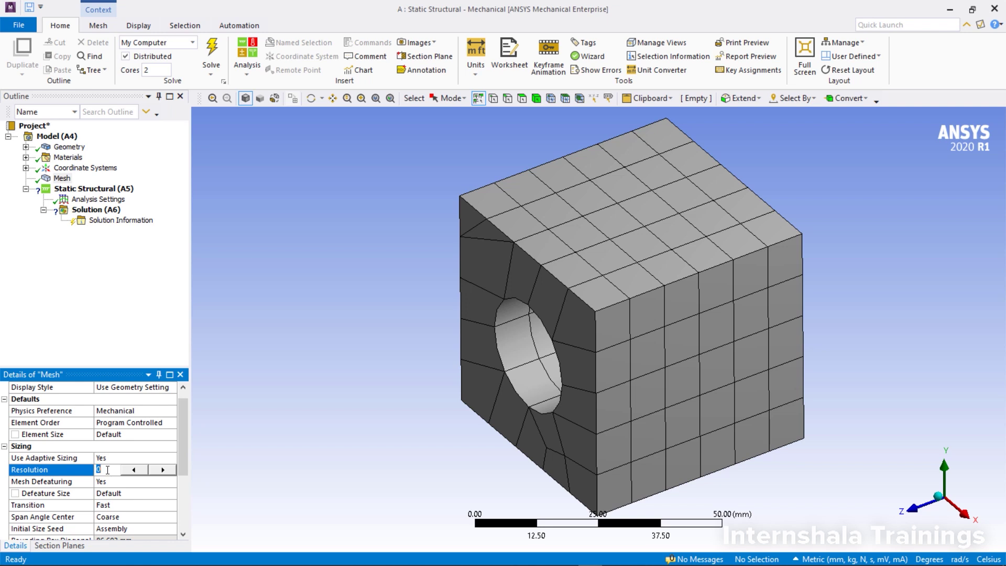
pyautogui.write('2')
pyautogui.press('Return')
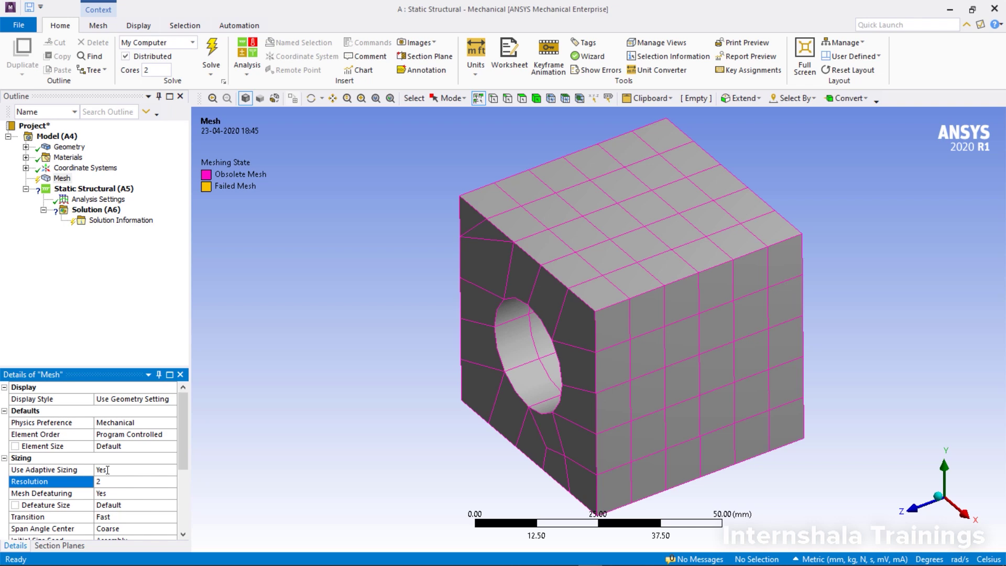
pyautogui.rightClick(61, 180)
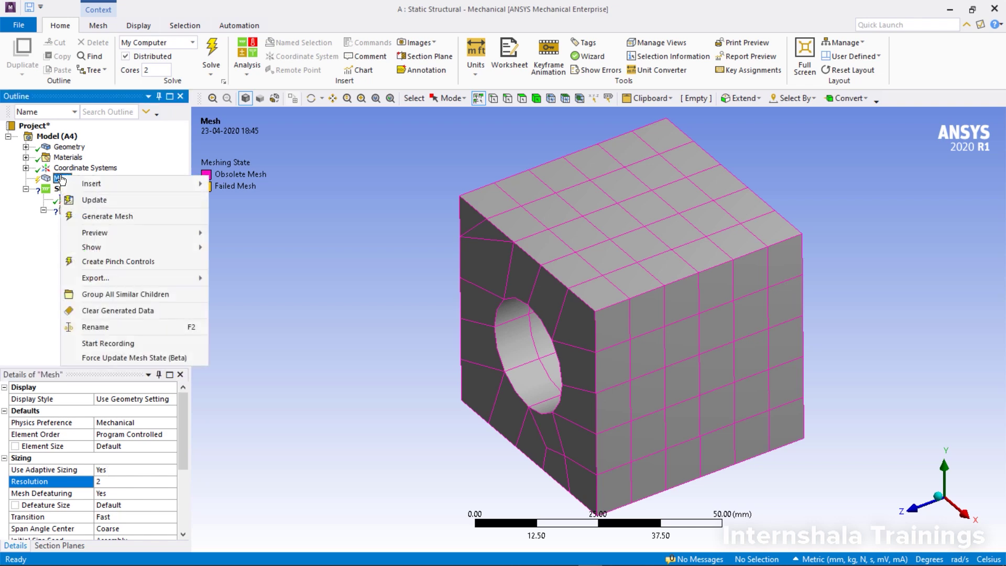
pyautogui.click(83, 203)
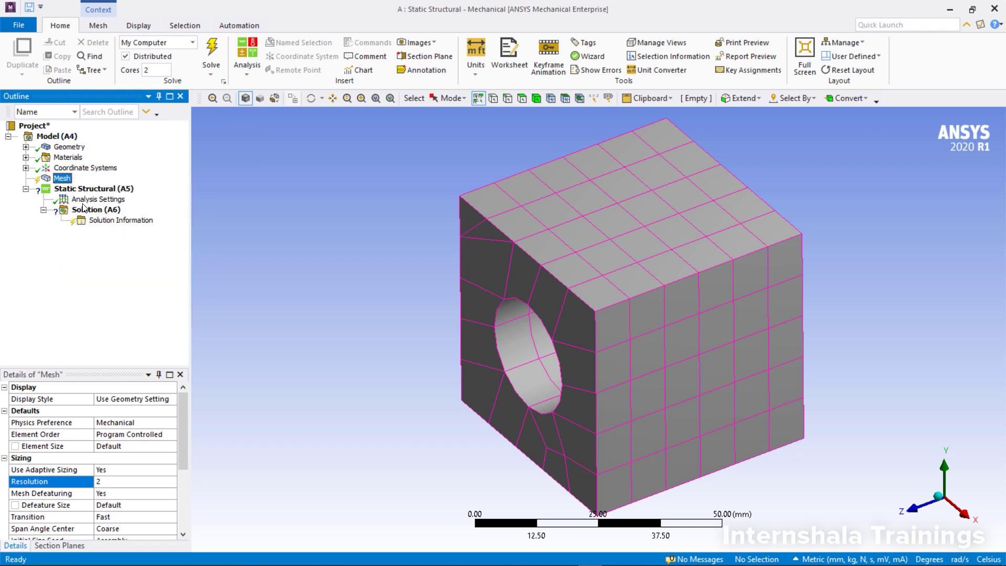